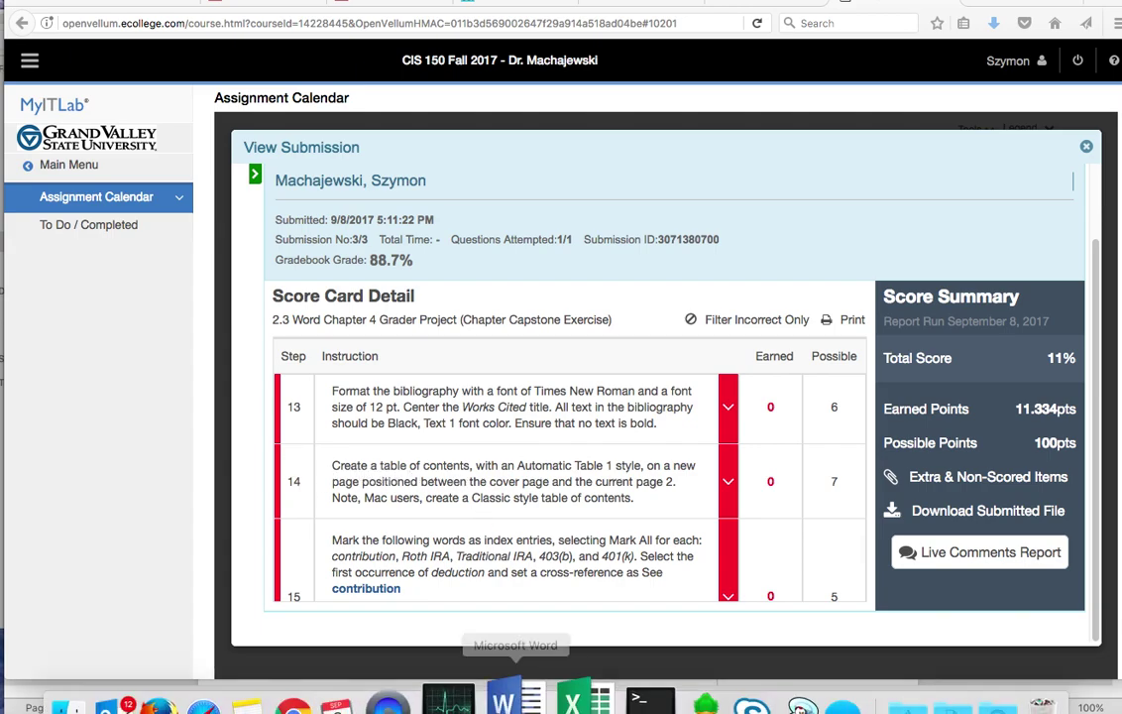
pyautogui.click(525, 676)
pyautogui.scroll(-4, 457, 368)
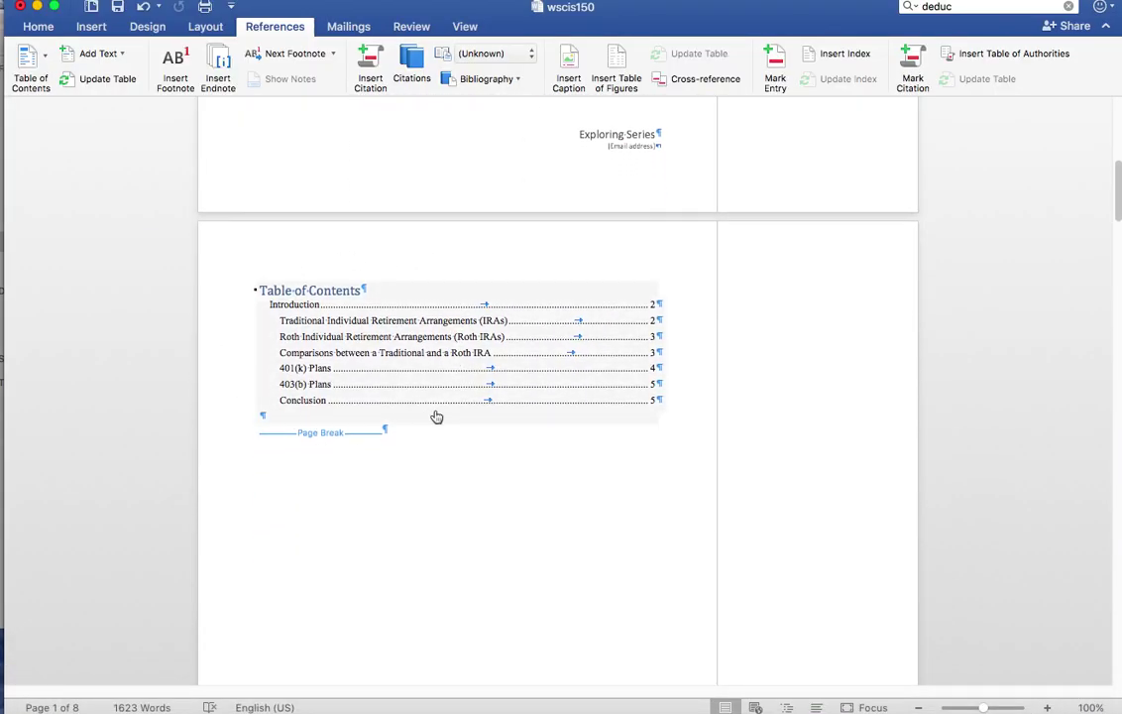
pyautogui.scroll(-1, 436, 415)
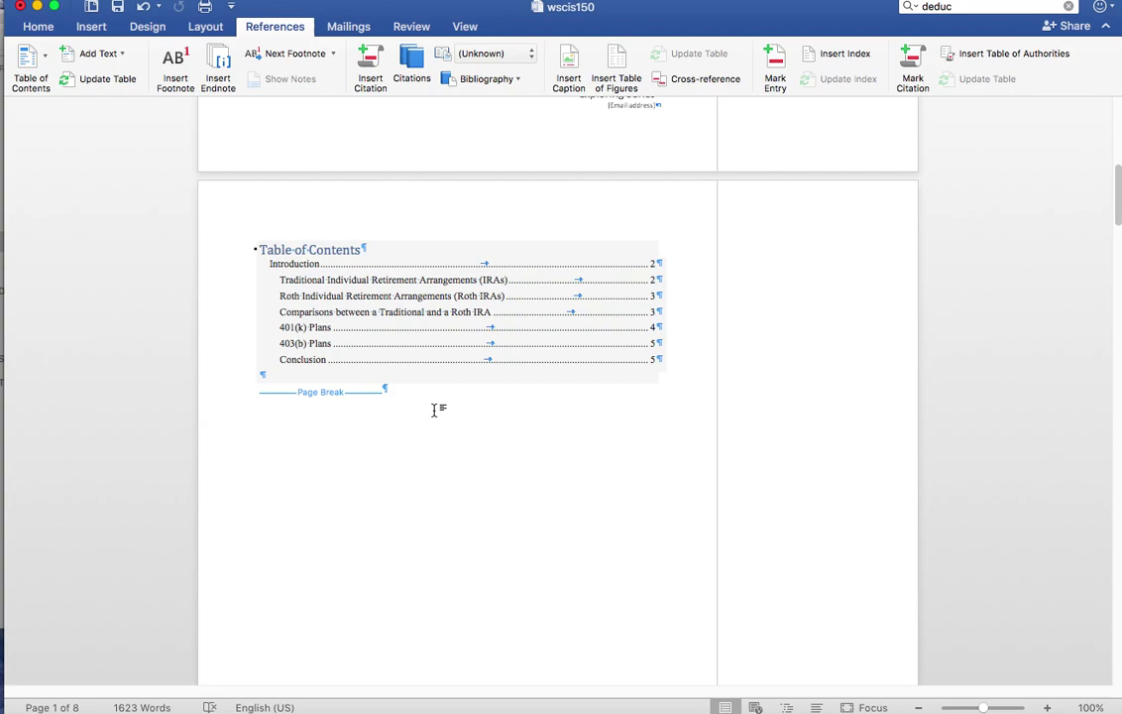
pyautogui.scroll(-15, 437, 412)
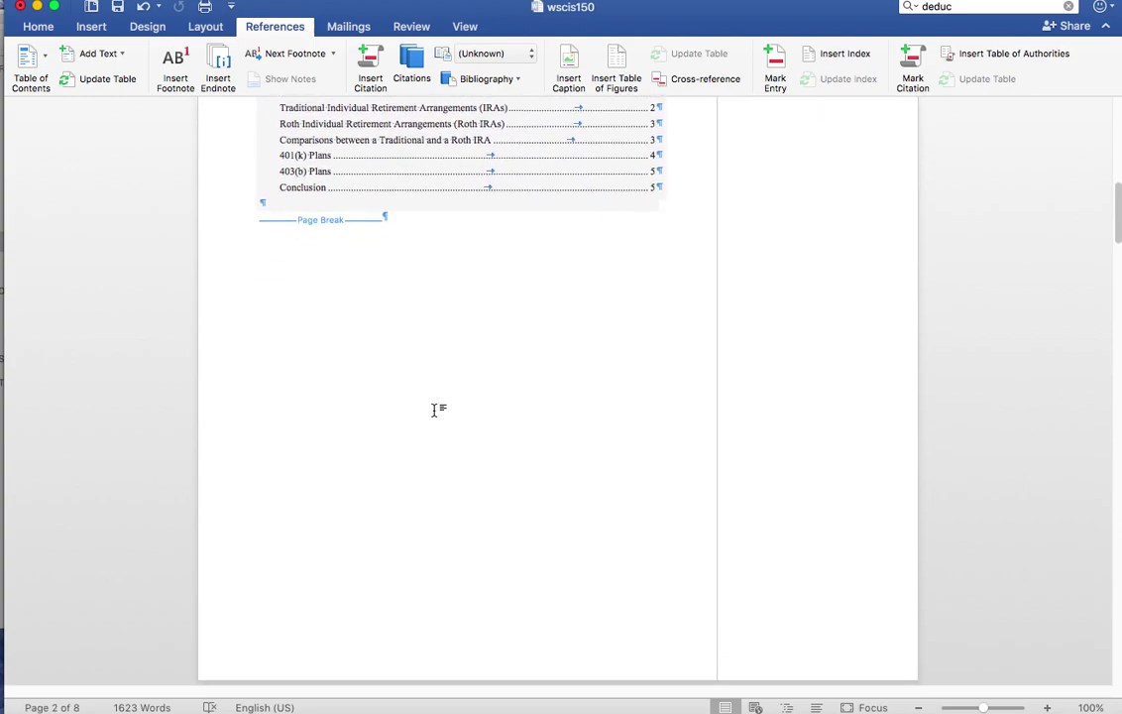
pyautogui.scroll(-3, 439, 416)
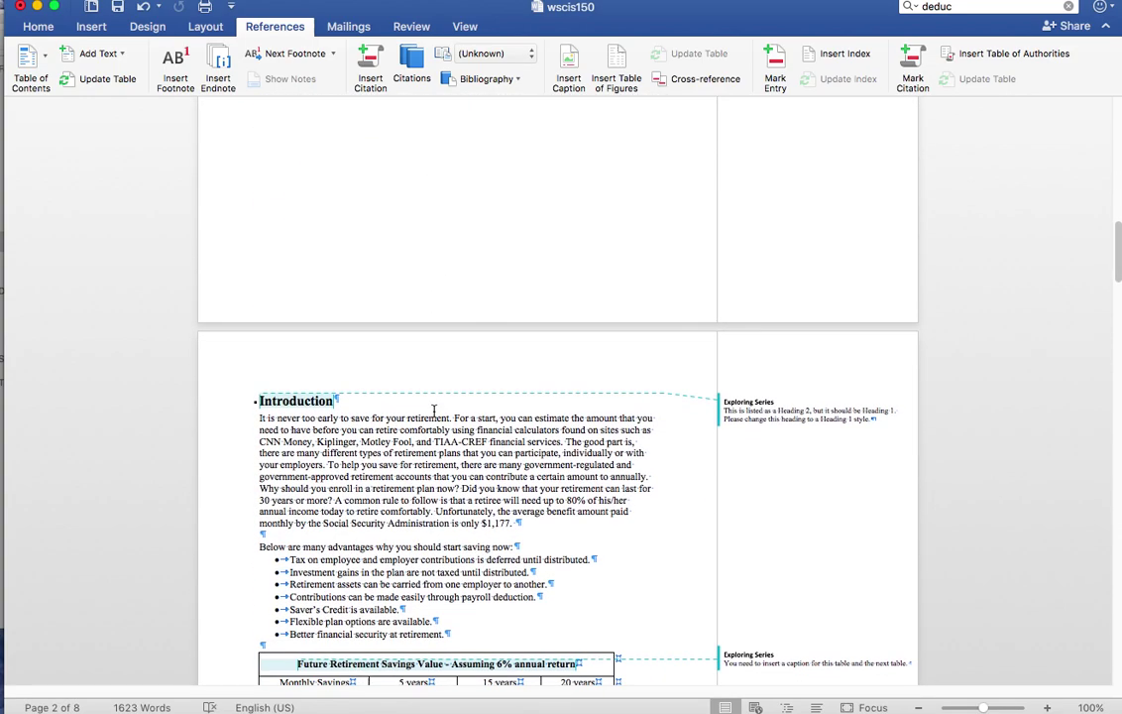
pyautogui.scroll(-2, 433, 409)
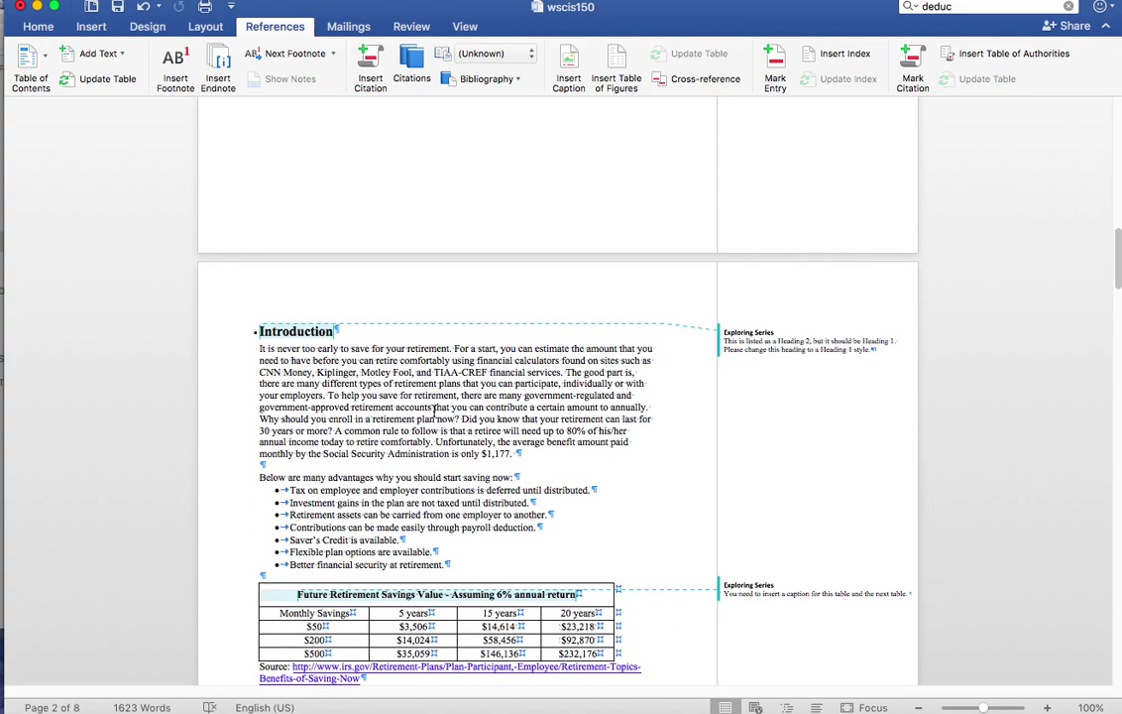
pyautogui.moveTo(378, 705)
pyautogui.click(226, 674)
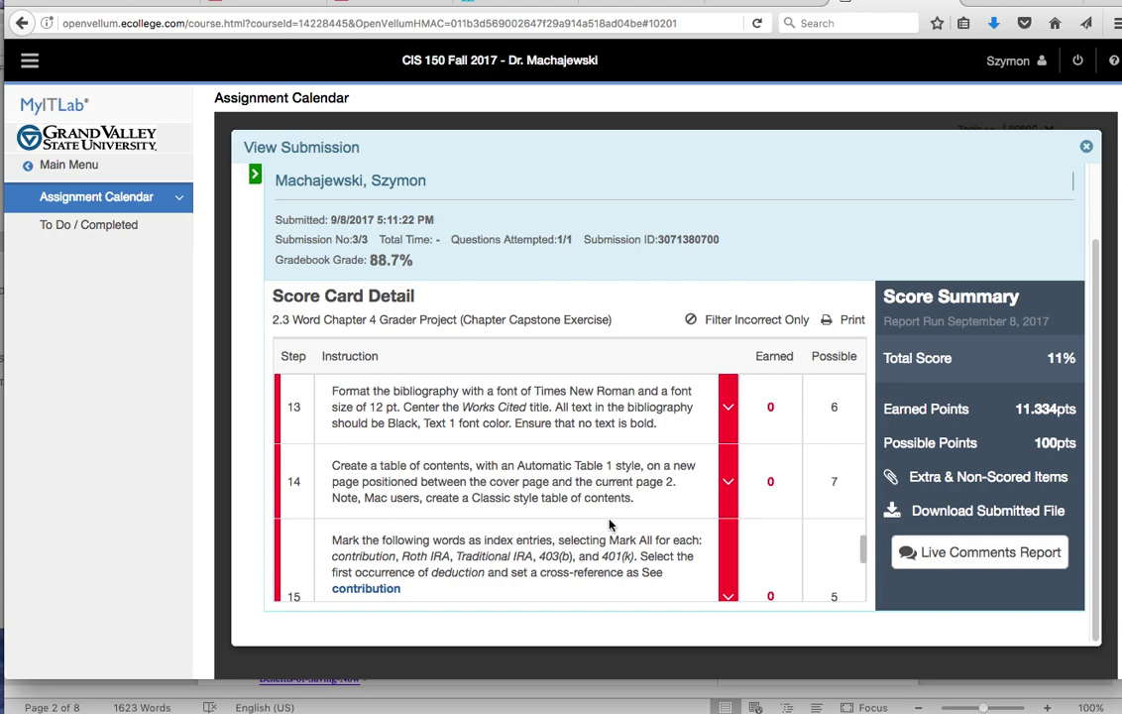
# Step: Leave the MyITLab score card and bring the wscis150 Word document back to the front
pyautogui.moveTo(236, 684)
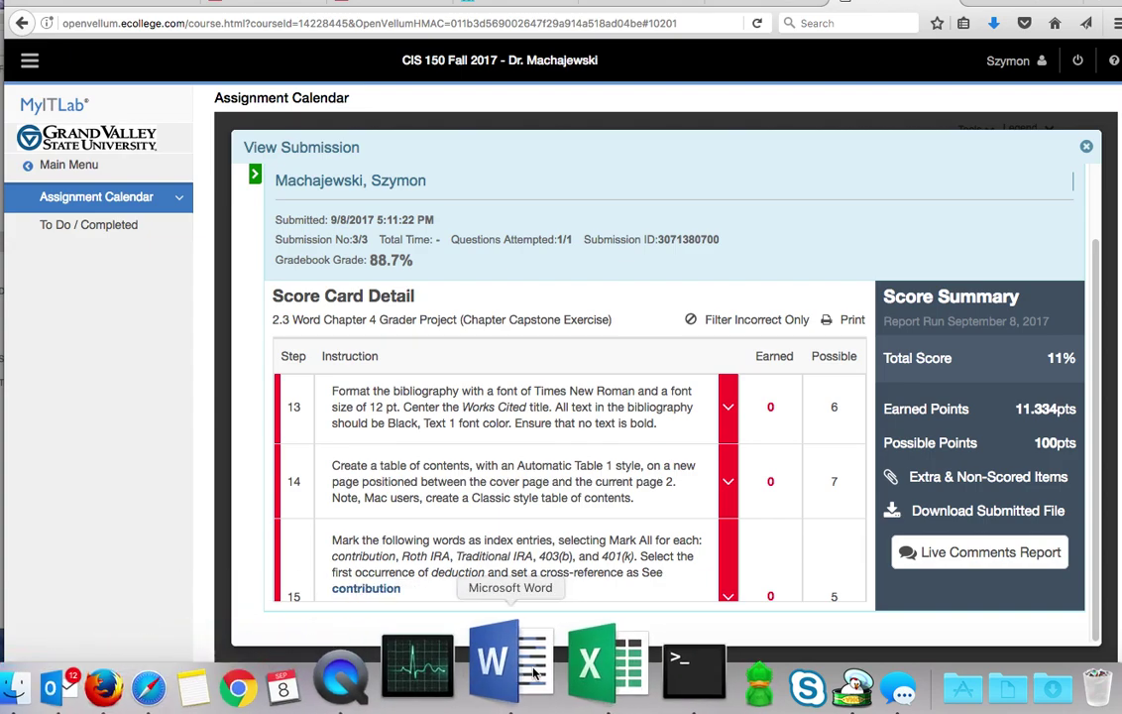
pyautogui.click(534, 672)
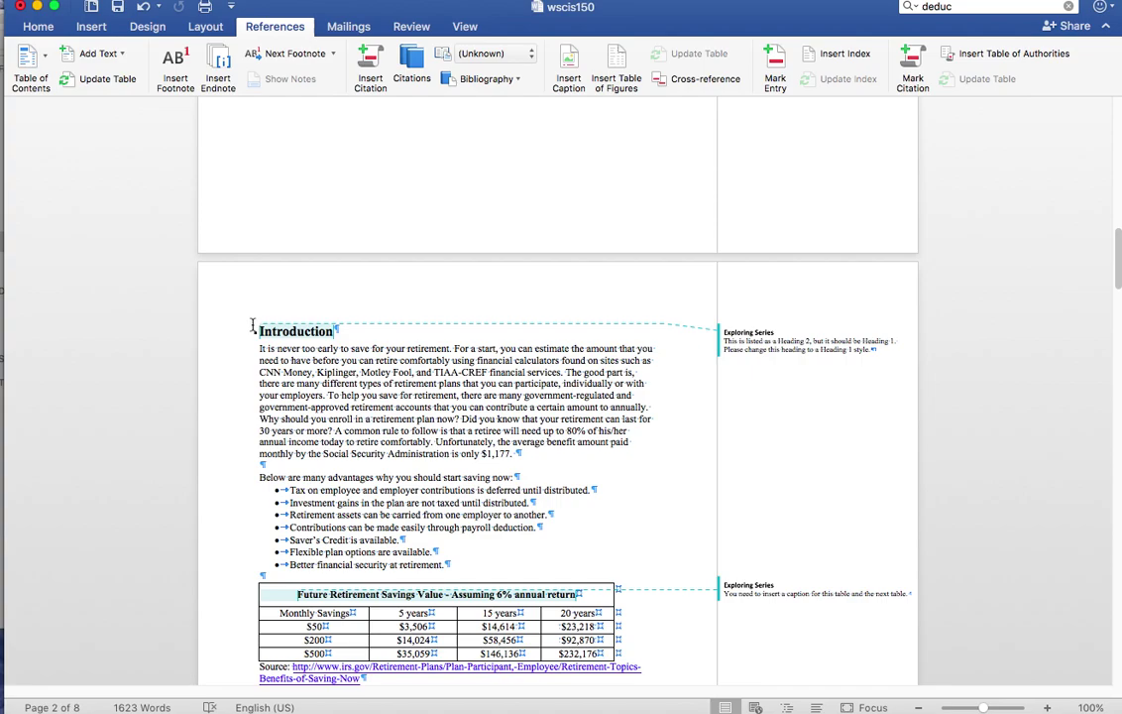
# Step: Select the old table of contents up to its page break and delete it
pyautogui.scroll(5, 446, 333)
pyautogui.scroll(3, 446, 333)
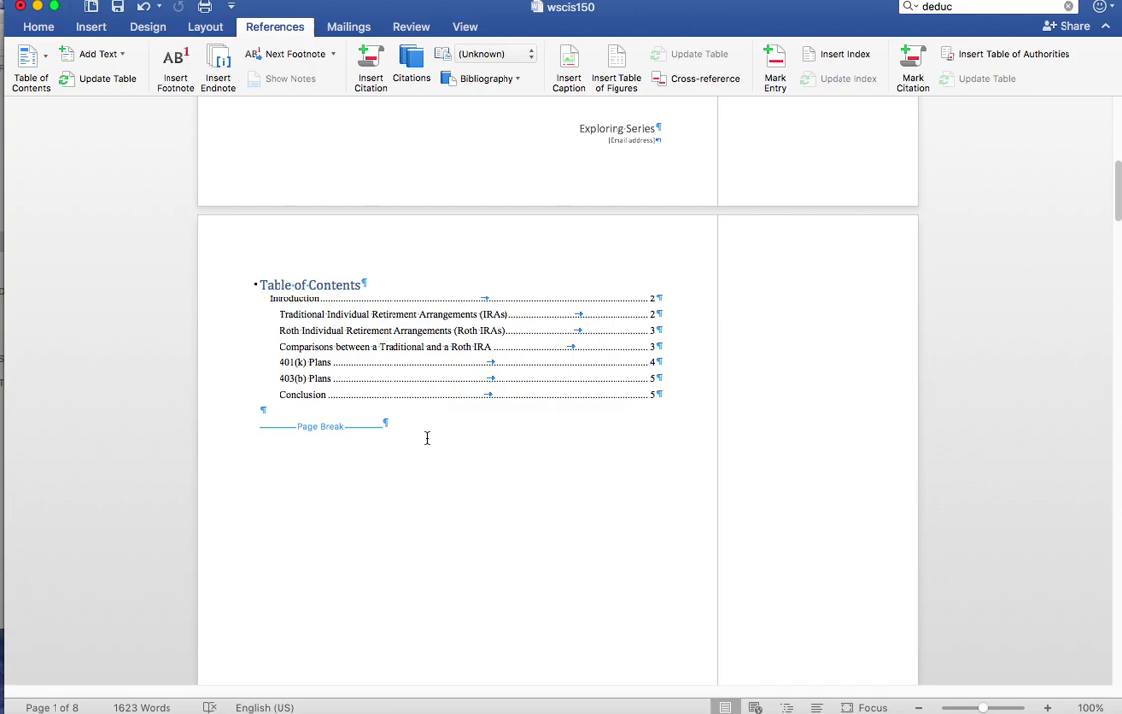
pyautogui.scroll(-2, 428, 438)
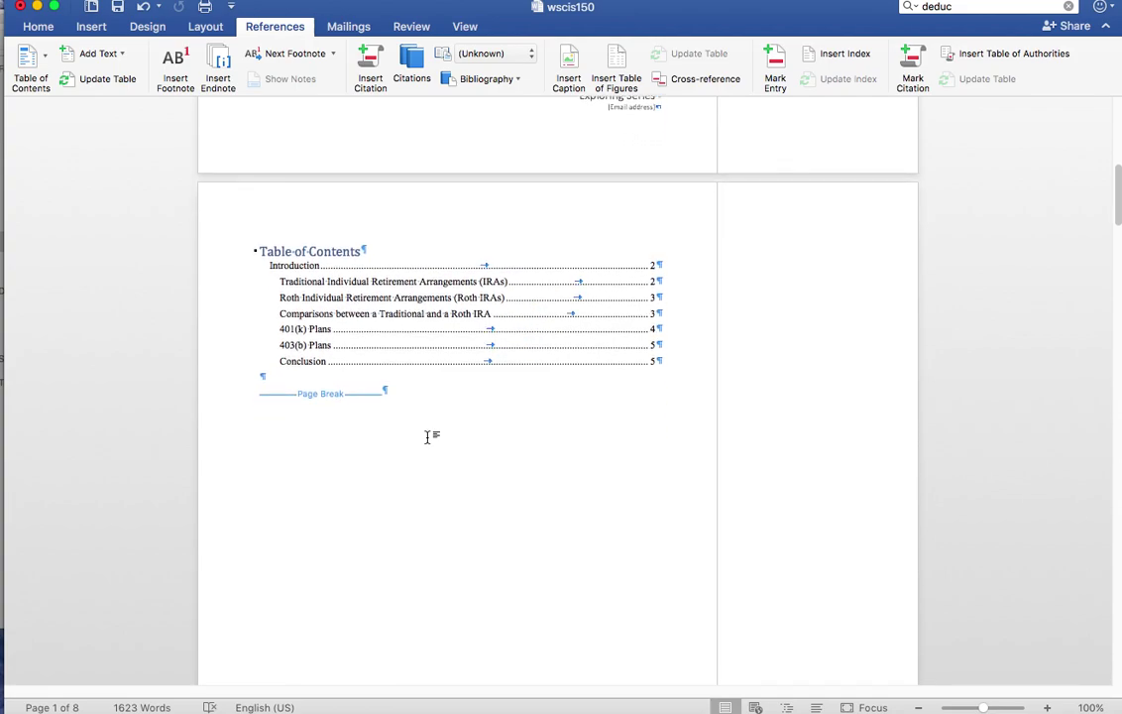
pyautogui.scroll(-4, 428, 438)
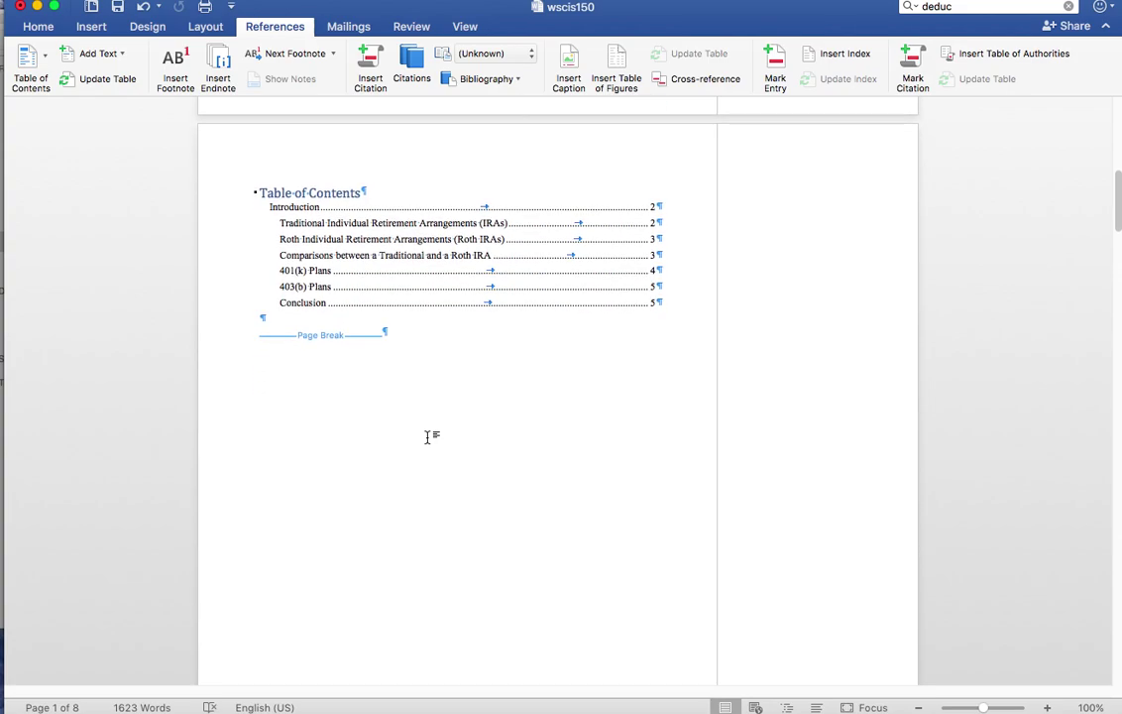
pyautogui.moveTo(405, 338); pyautogui.dragTo(275, 218)
pyautogui.scroll(10, 275, 218)
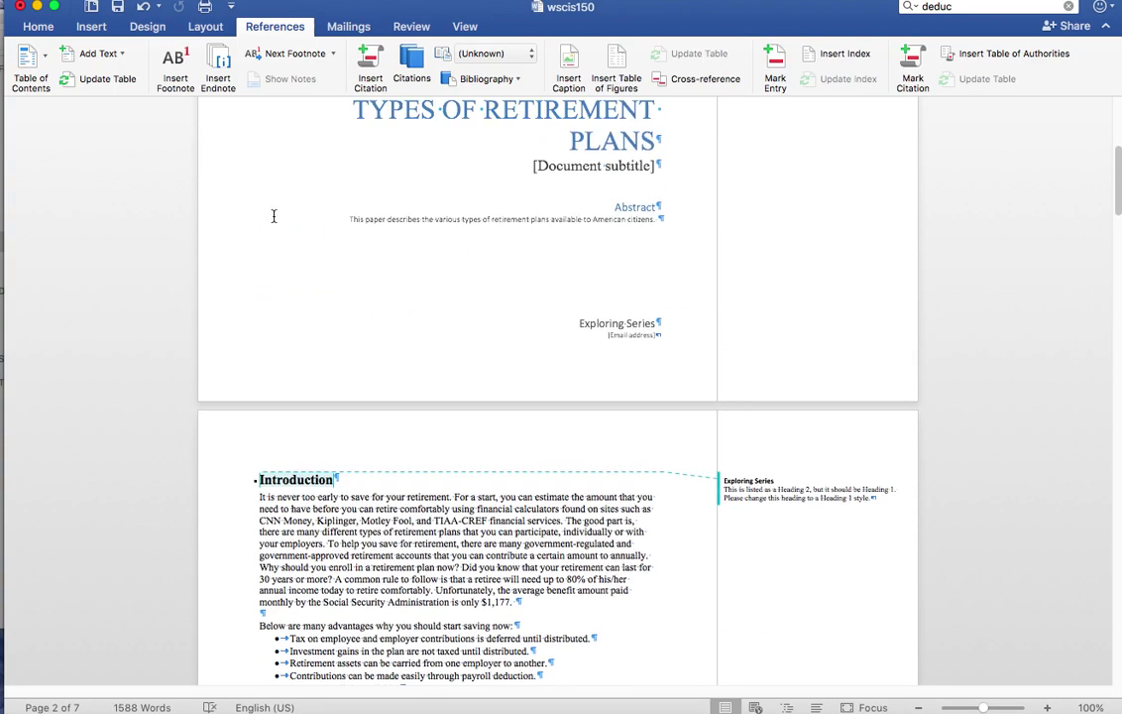
# Step: Select the Introduction heading, view the built-in table-of-contents styles, then recheck MyITLab
pyautogui.scroll(-10, 274, 216)
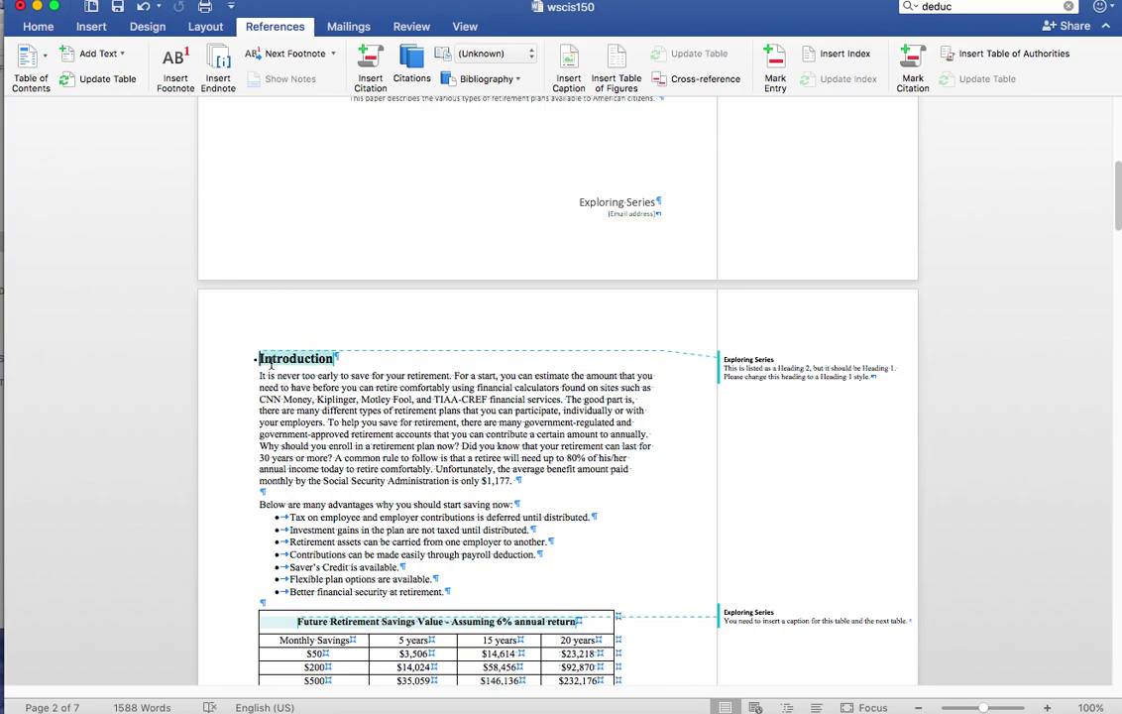
pyautogui.moveTo(260, 361); pyautogui.dragTo(340, 361)
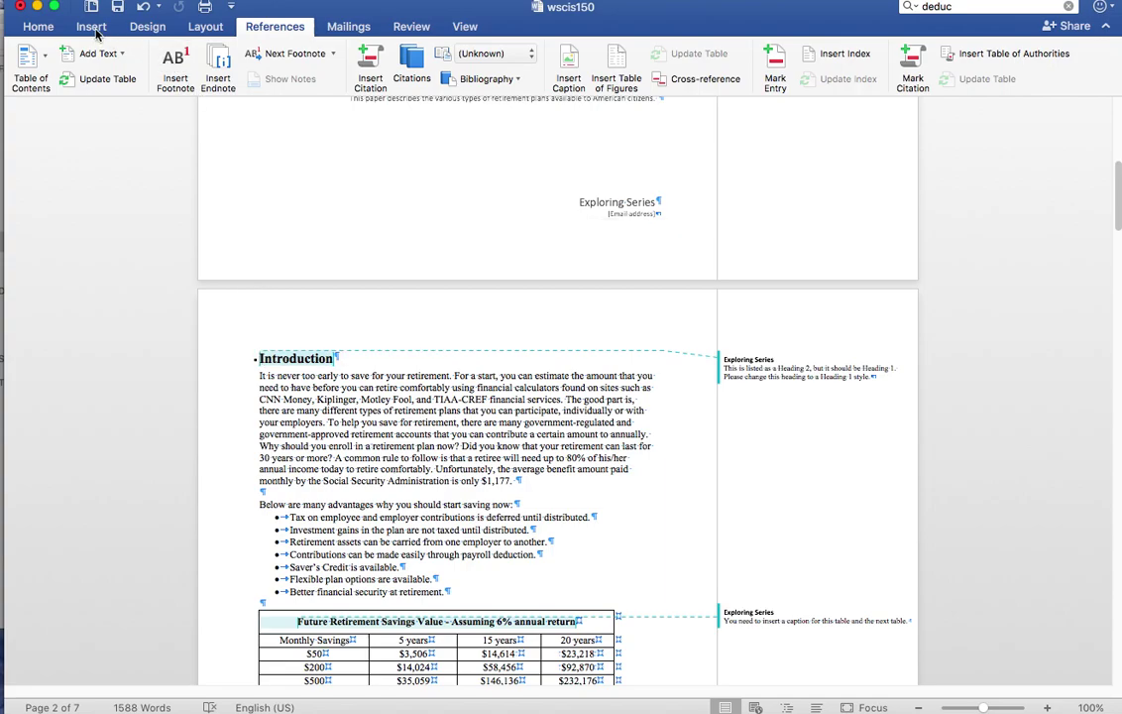
pyautogui.click(44, 58)
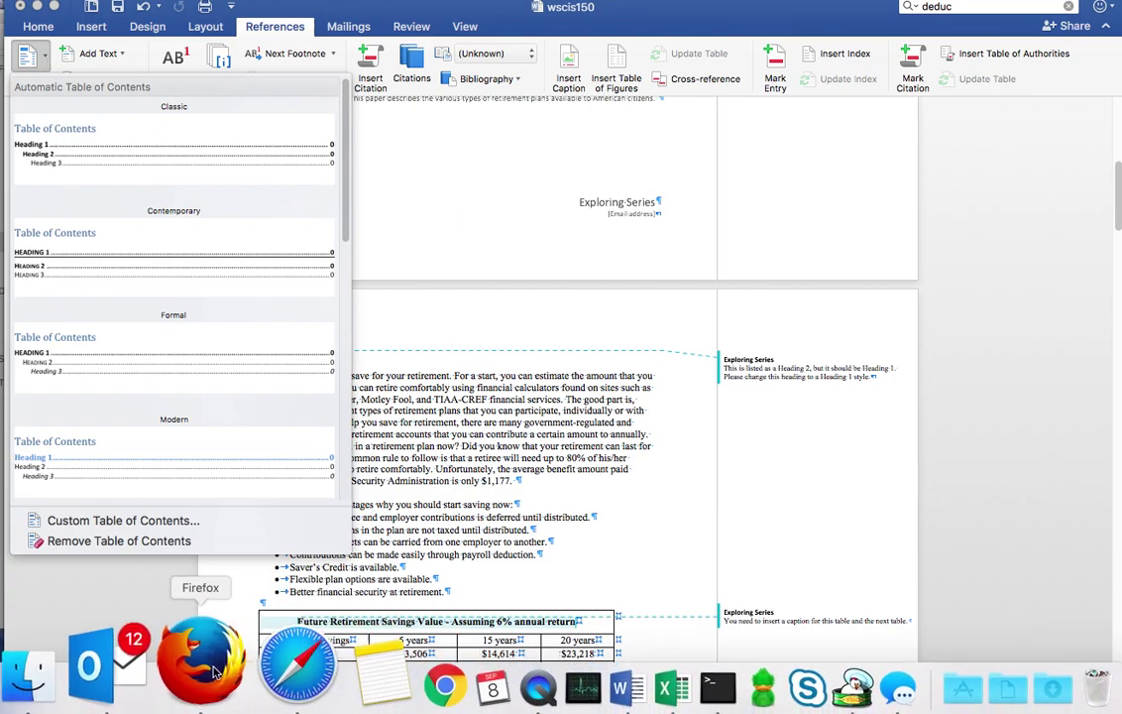
pyautogui.click(210, 674)
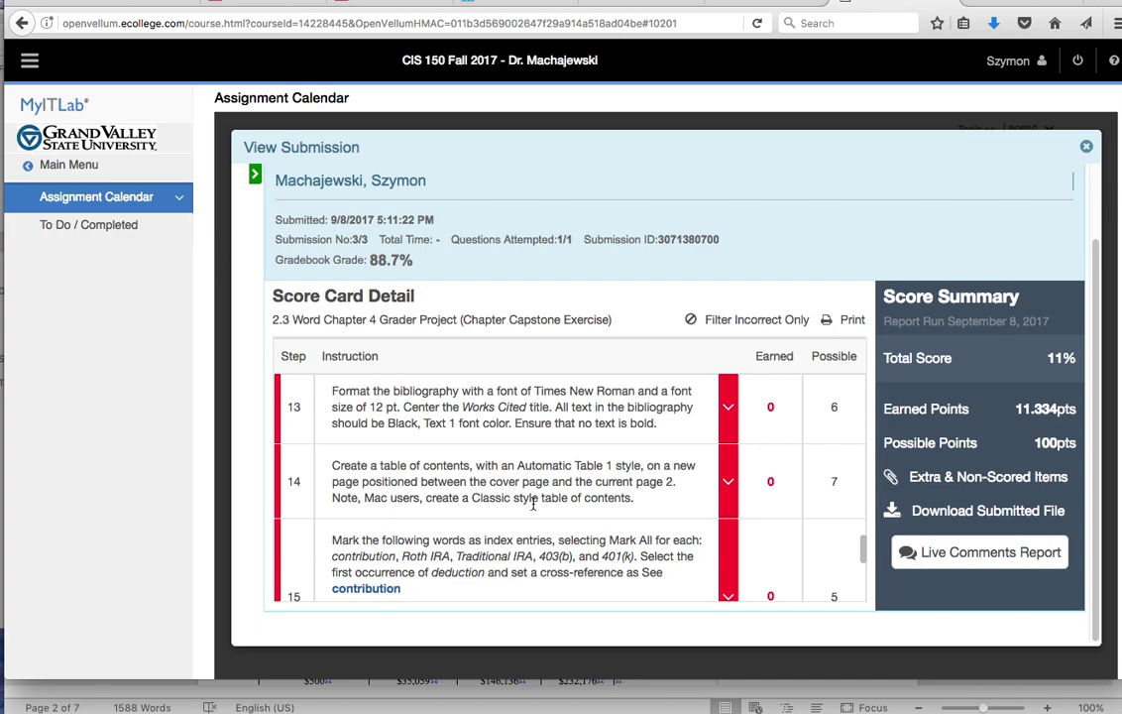
# Step: Highlight 'Classic' in step 14's instruction, then return to the Word report
pyautogui.doubleClick(488, 498)
pyautogui.moveTo(332, 679)
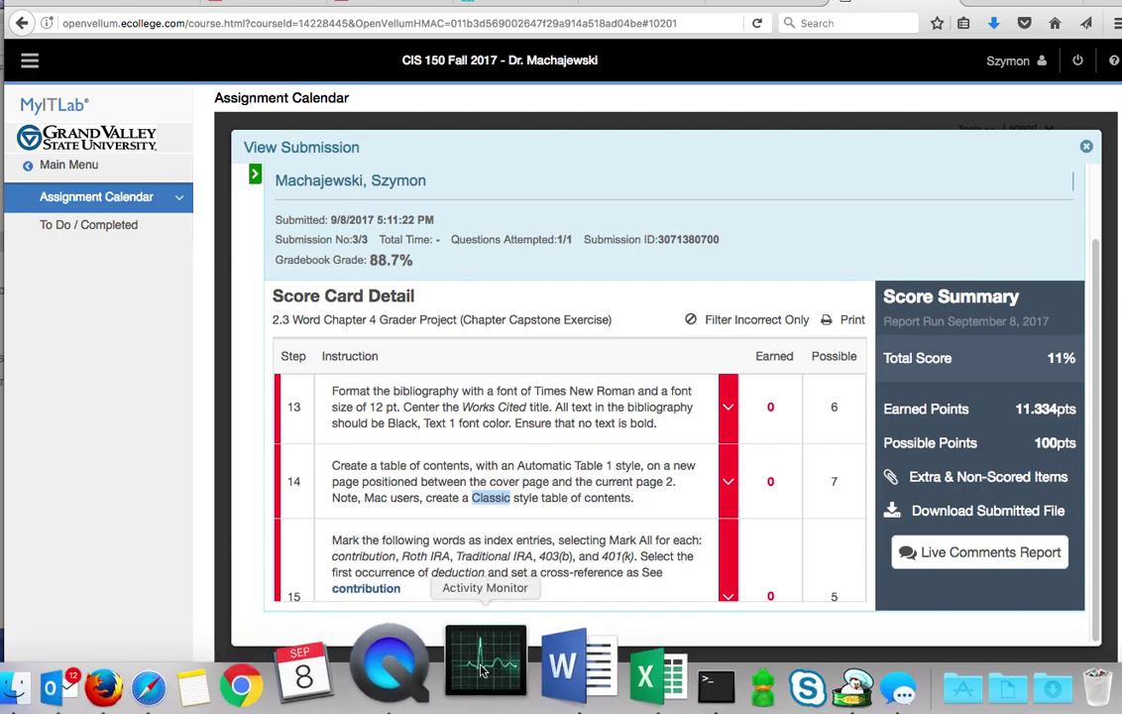
pyautogui.click(525, 671)
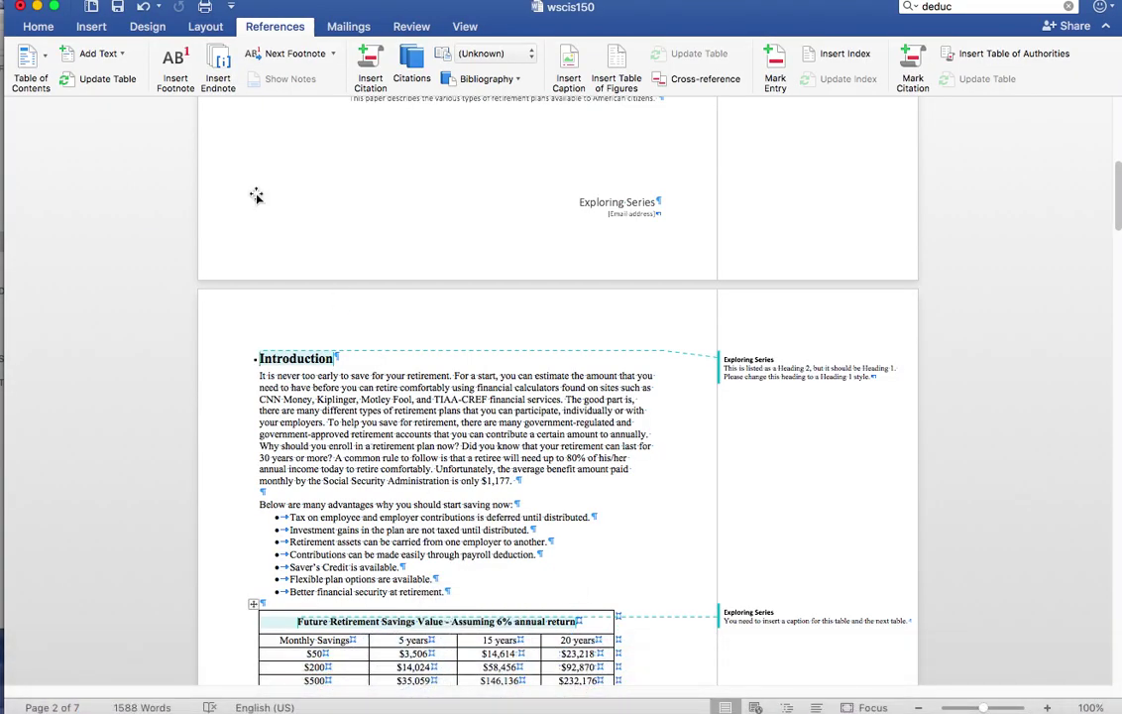
# Step: Insert a Classic table of contents and place the cursor at the Introduction heading
pyautogui.click(40, 67)
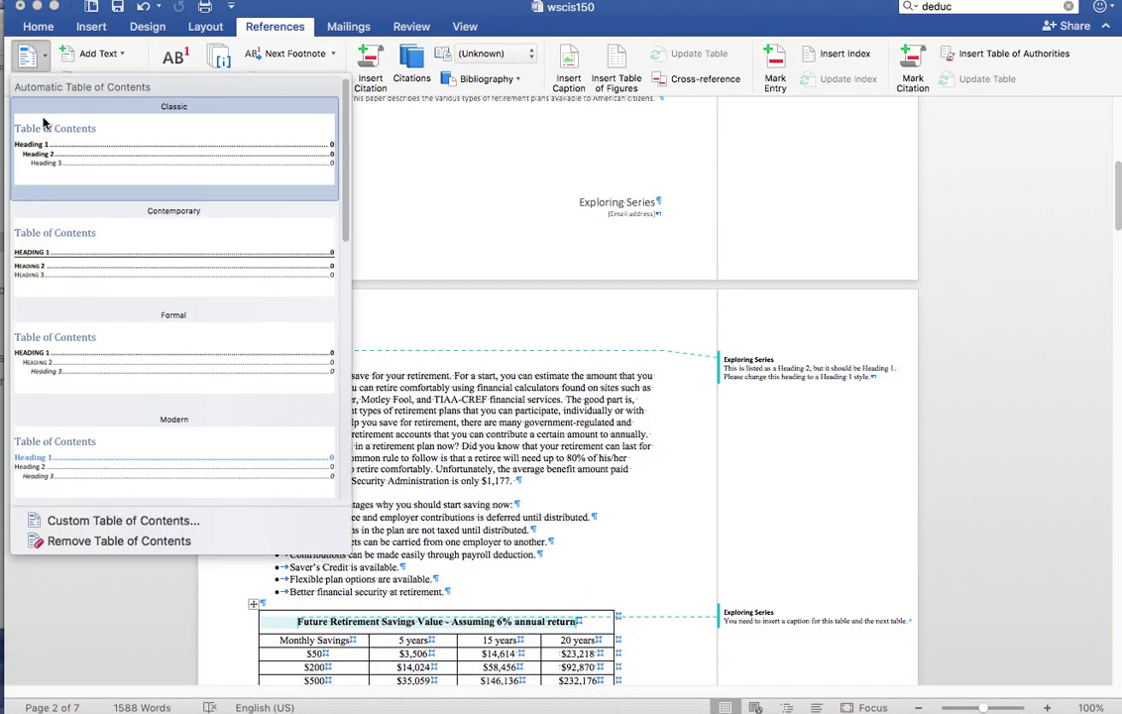
pyautogui.click(149, 154)
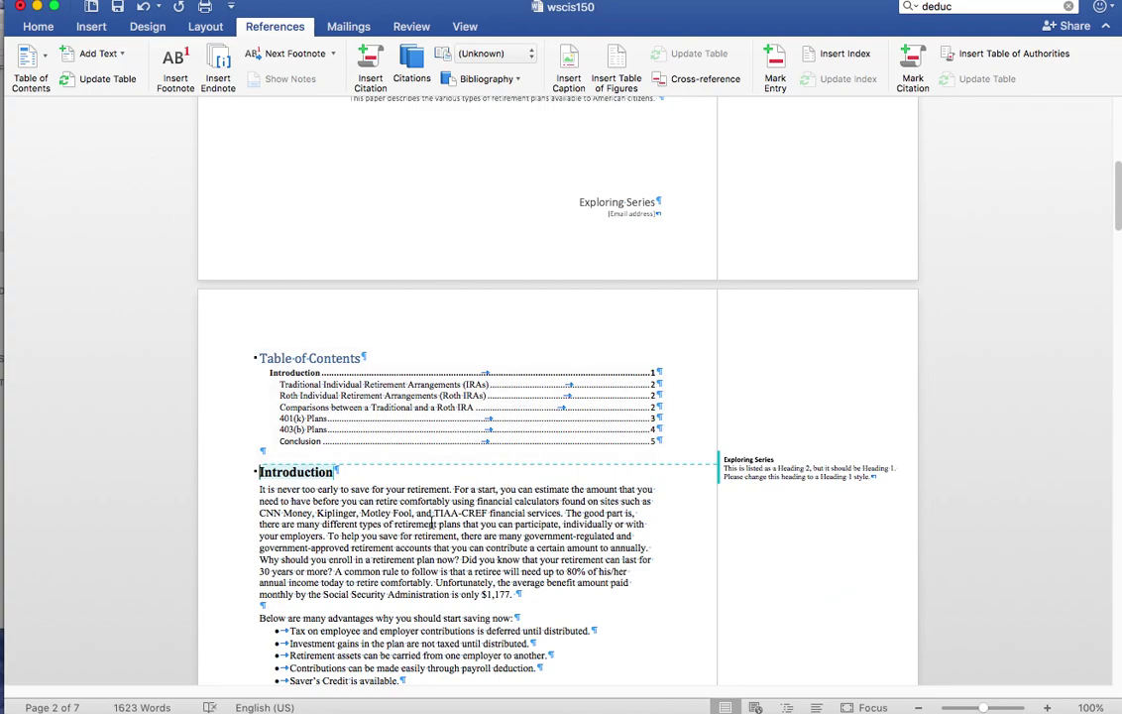
pyautogui.click(238, 472)
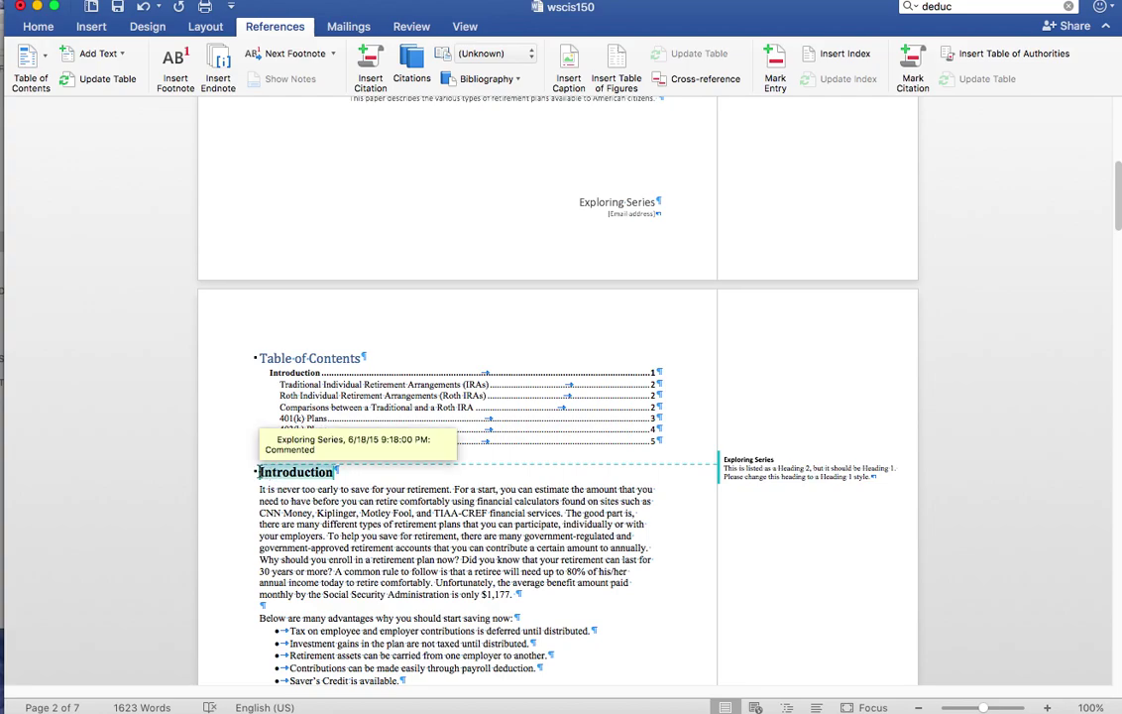
# Step: Add a page break before Introduction so the contents stand alone, then save the report
pyautogui.click(91, 27)
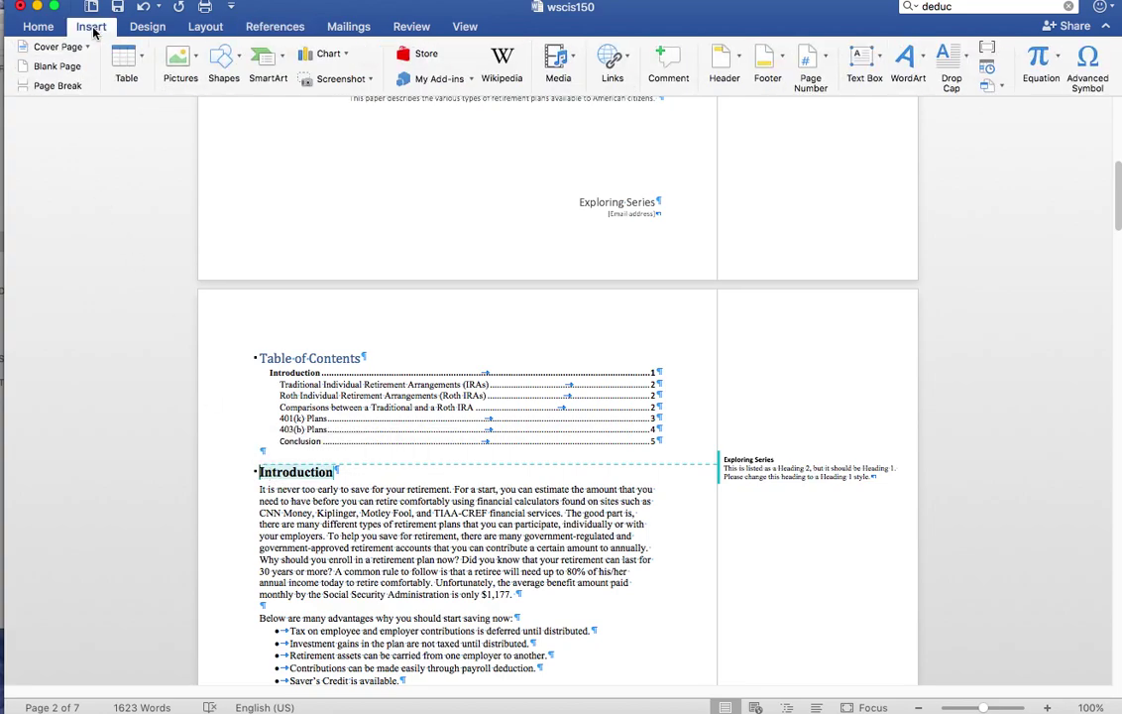
pyautogui.click(66, 85)
pyautogui.scroll(3, 575, 536)
pyautogui.scroll(1, 572, 536)
pyautogui.scroll(2, 574, 536)
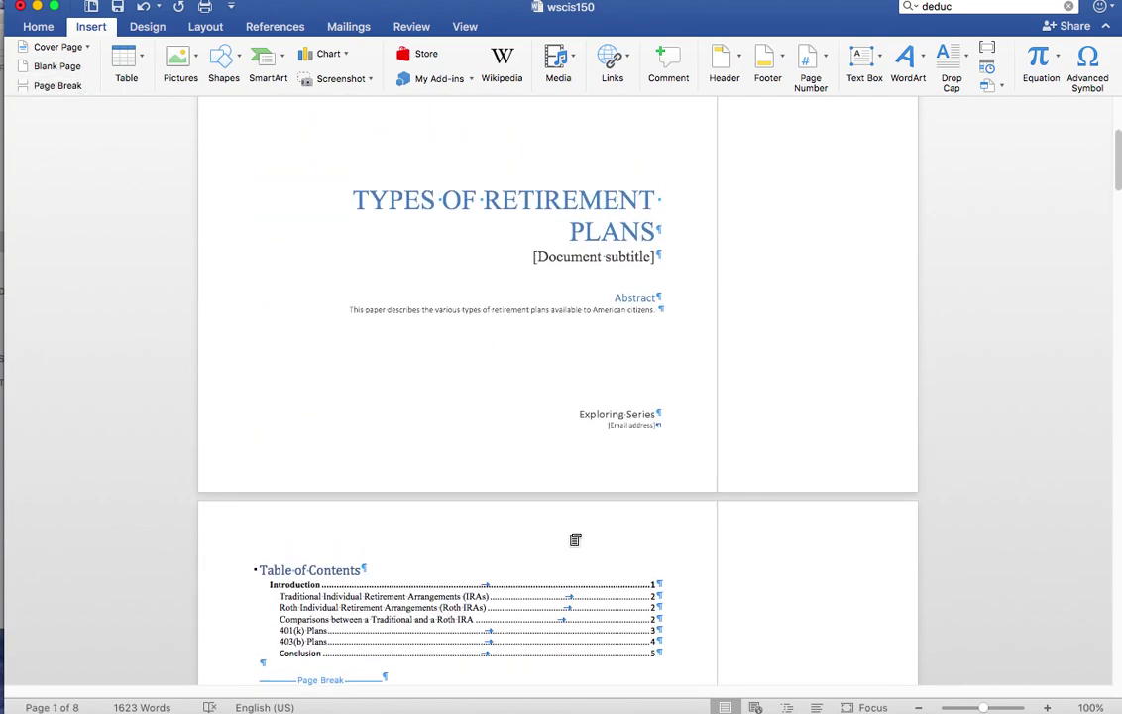
pyautogui.scroll(-7, 572, 533)
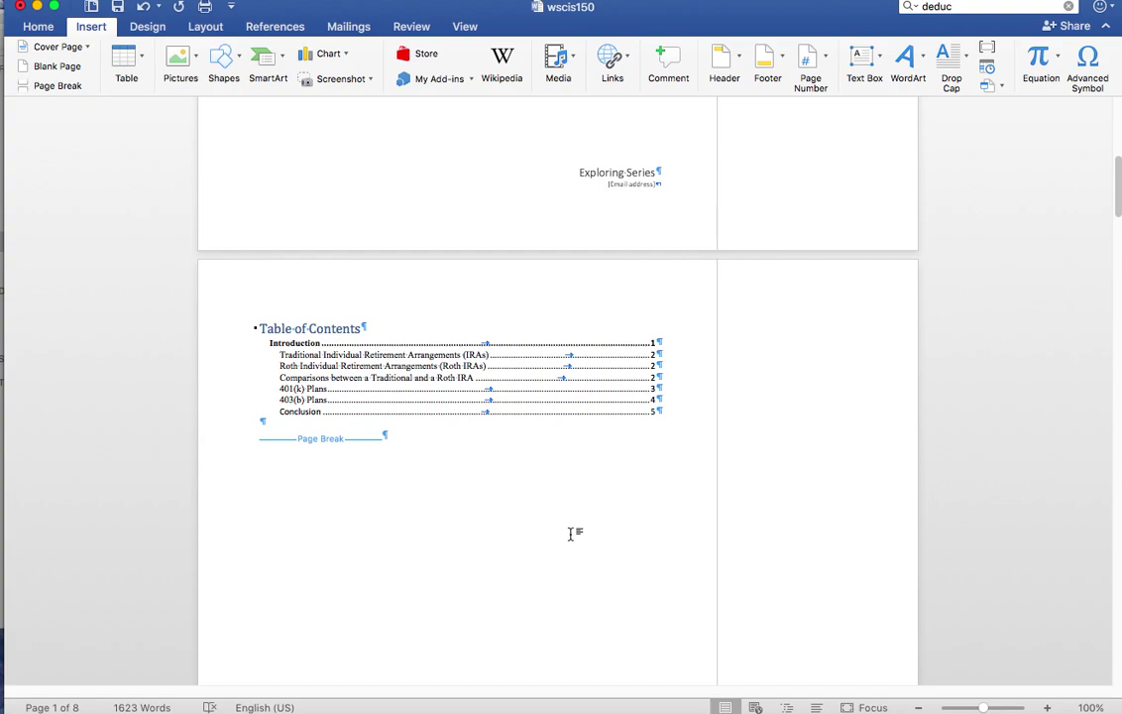
pyautogui.scroll(-18, 573, 536)
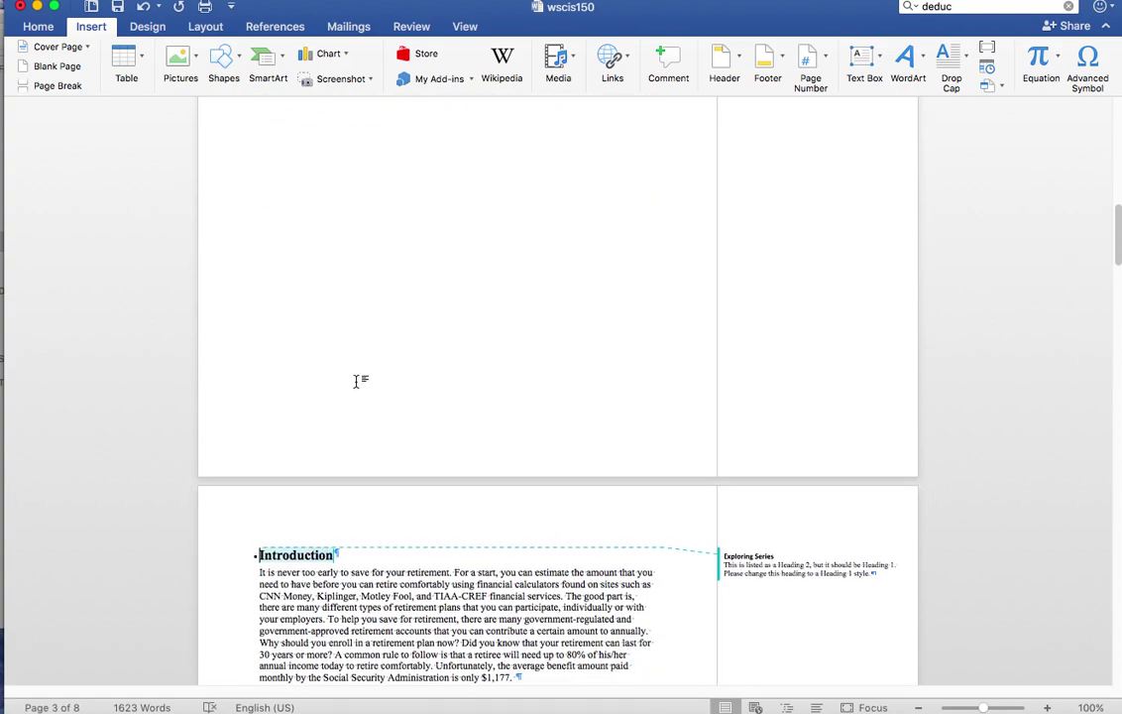
pyautogui.scroll(18, 356, 381)
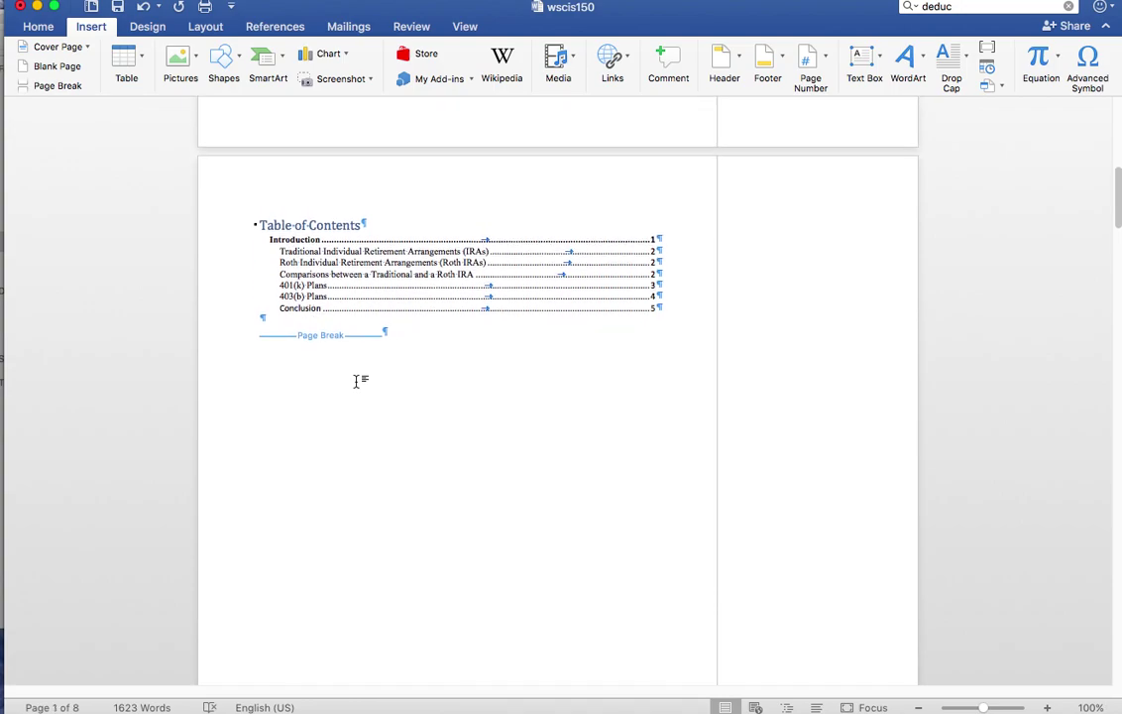
pyautogui.scroll(10, 357, 382)
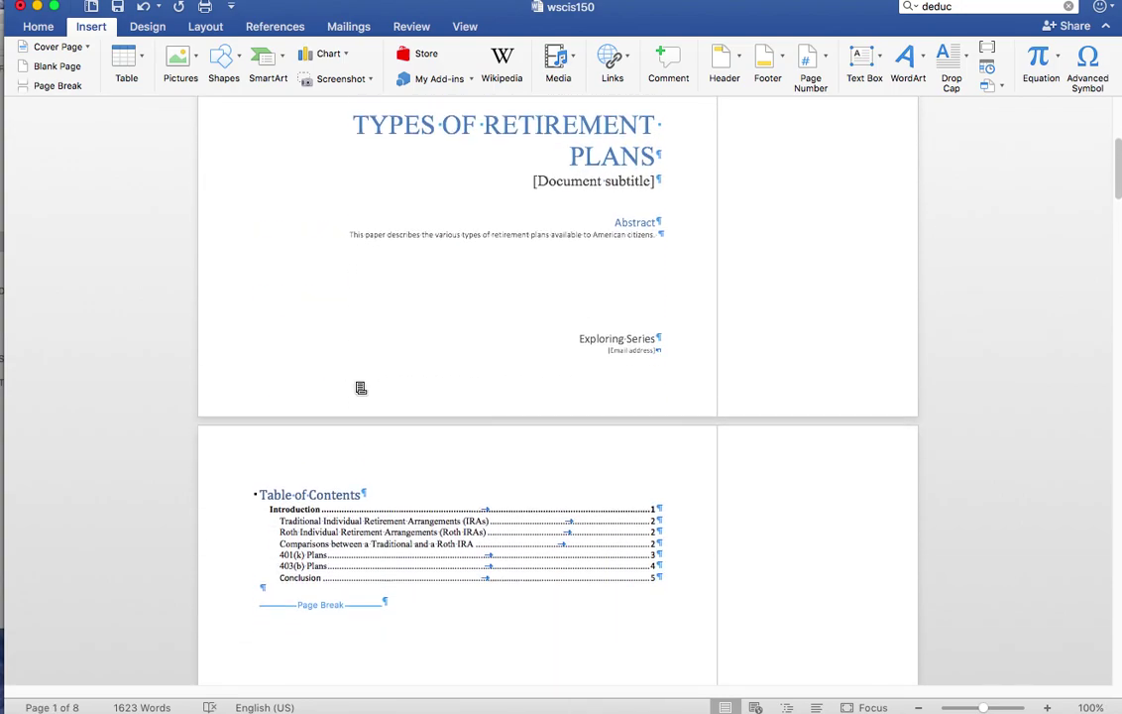
pyautogui.scroll(-2, 357, 383)
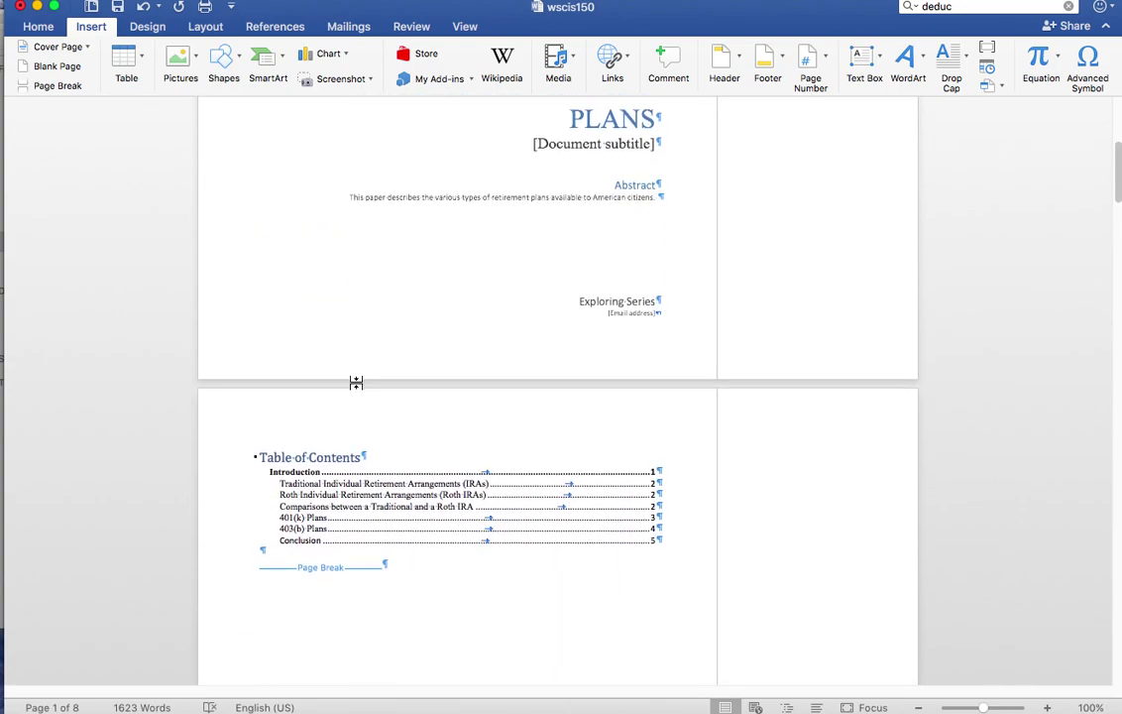
pyautogui.click(118, 7)
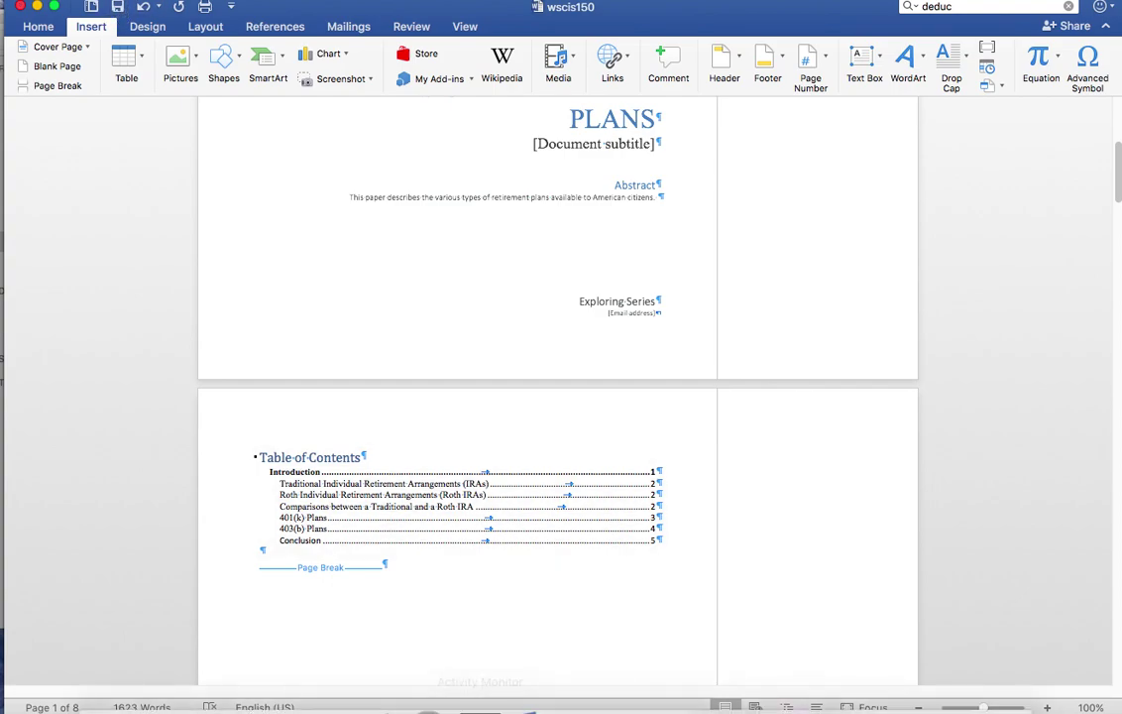
# Step: Close the old submission's score card and open the Chapter 4 Grader Project
pyautogui.moveTo(363, 659)
pyautogui.click(211, 670)
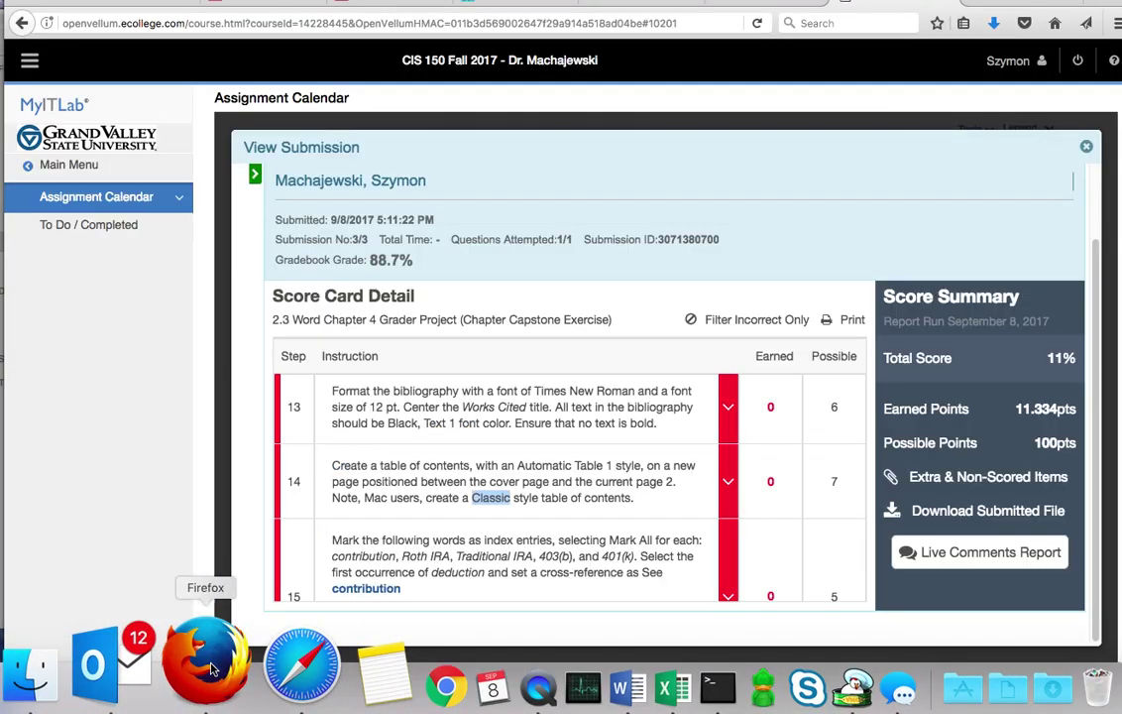
pyautogui.click(1087, 147)
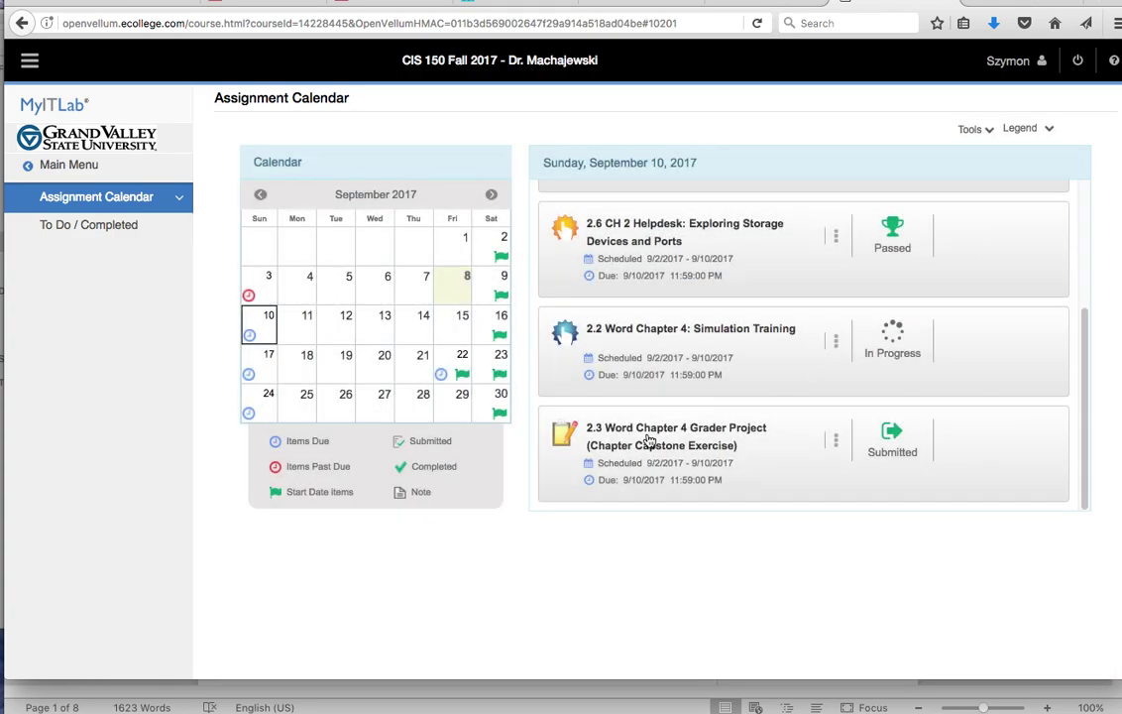
pyautogui.click(647, 442)
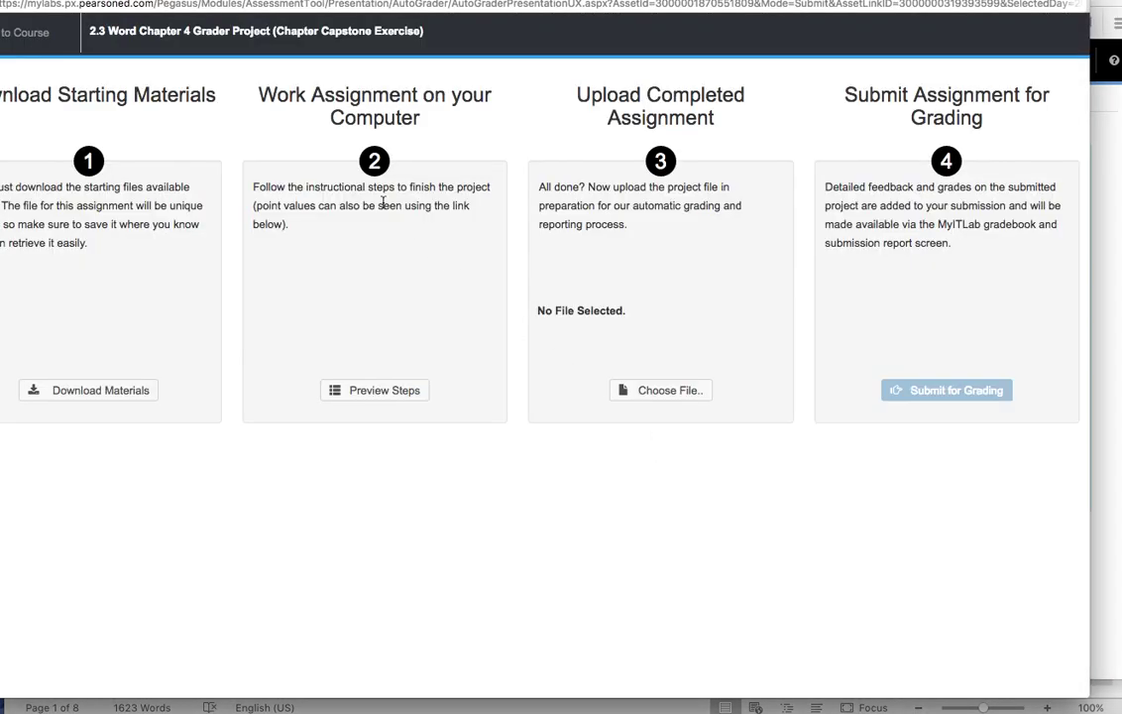
# Step: Upload wscis150.docx, submit it for grading, and close the assignment
pyautogui.click(654, 391)
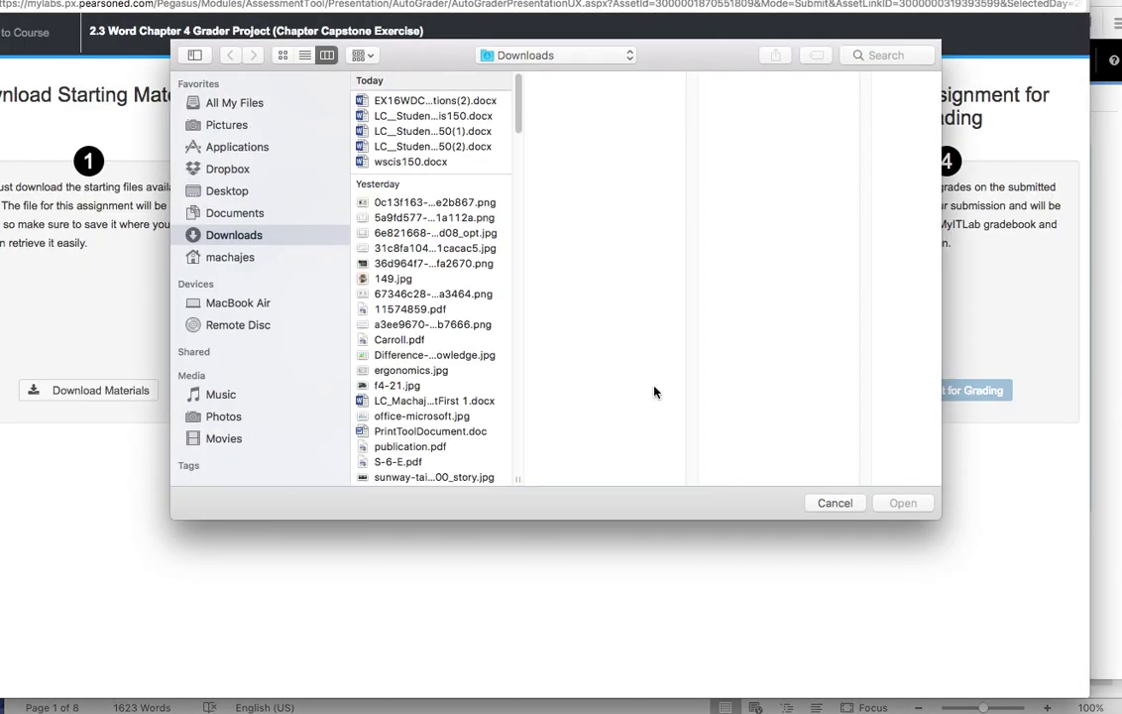
pyautogui.doubleClick(428, 162)
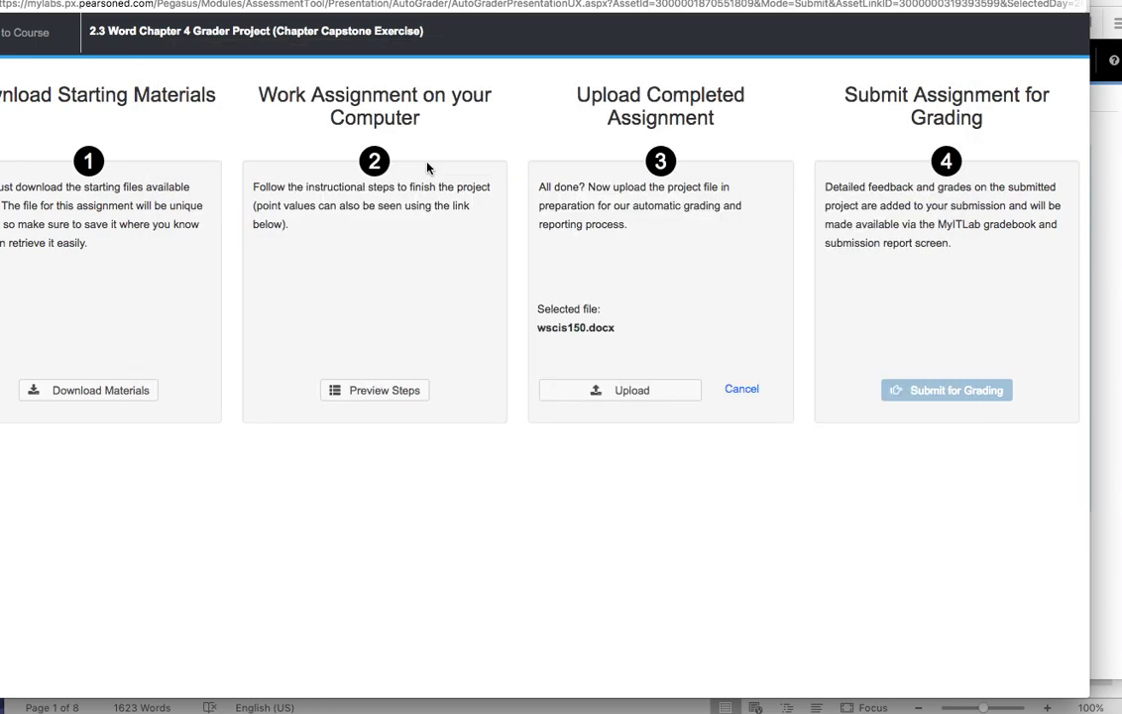
pyautogui.click(644, 389)
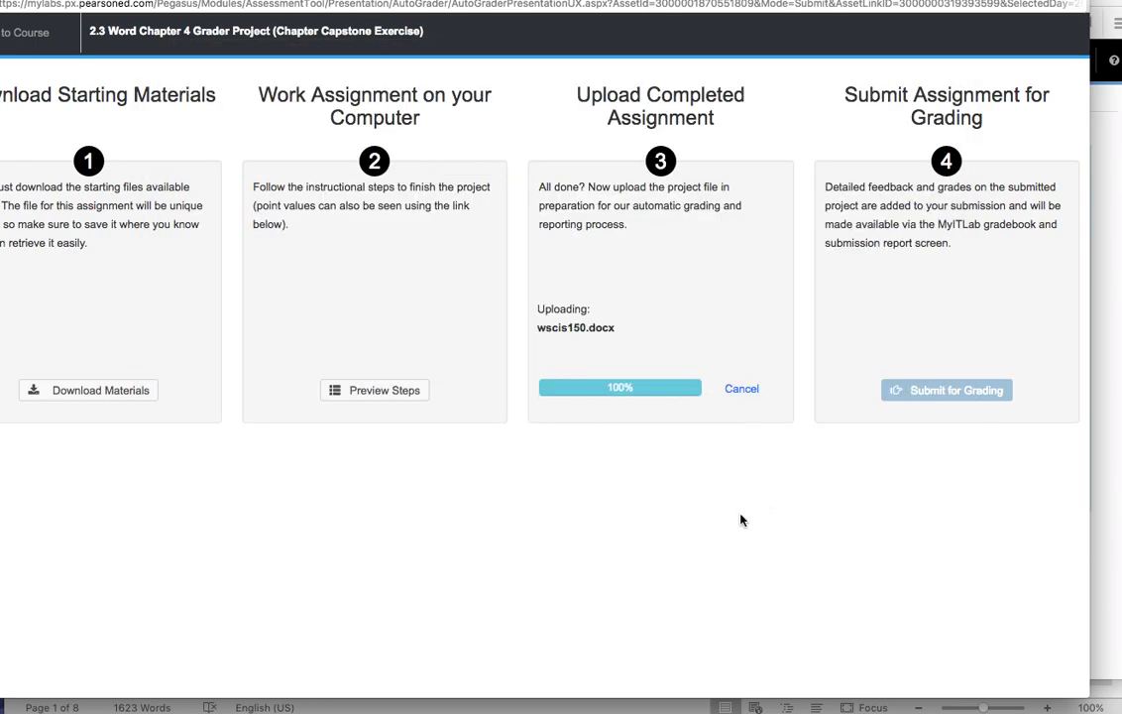
pyautogui.click(900, 393)
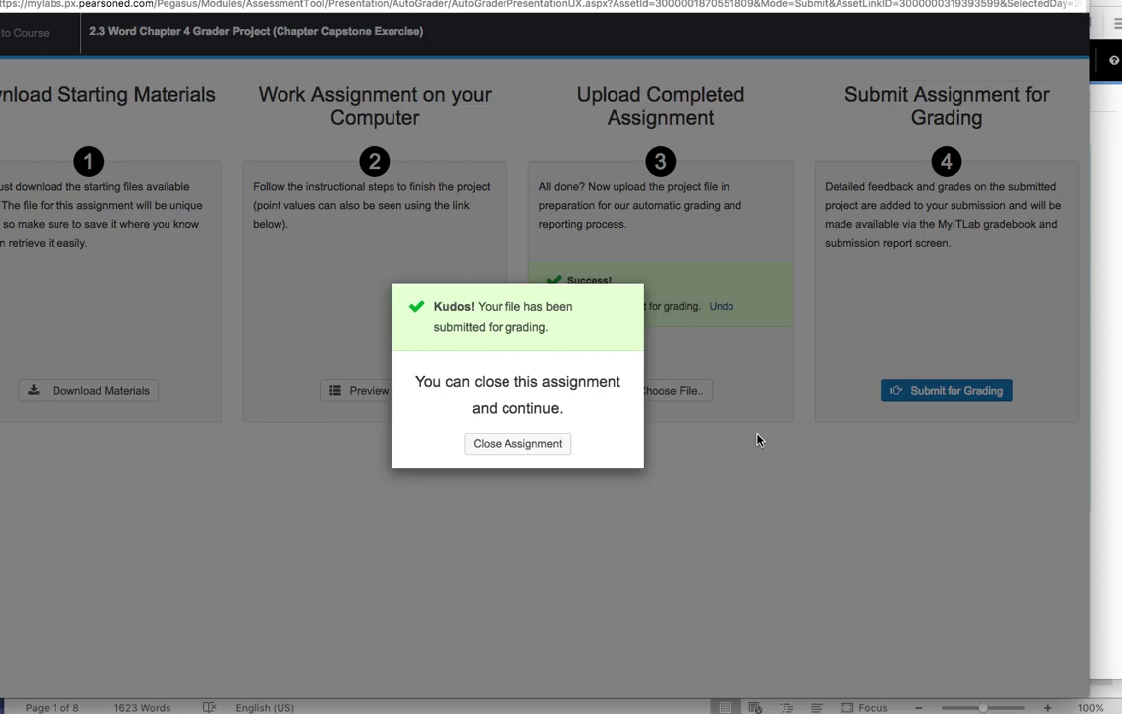
pyautogui.click(518, 444)
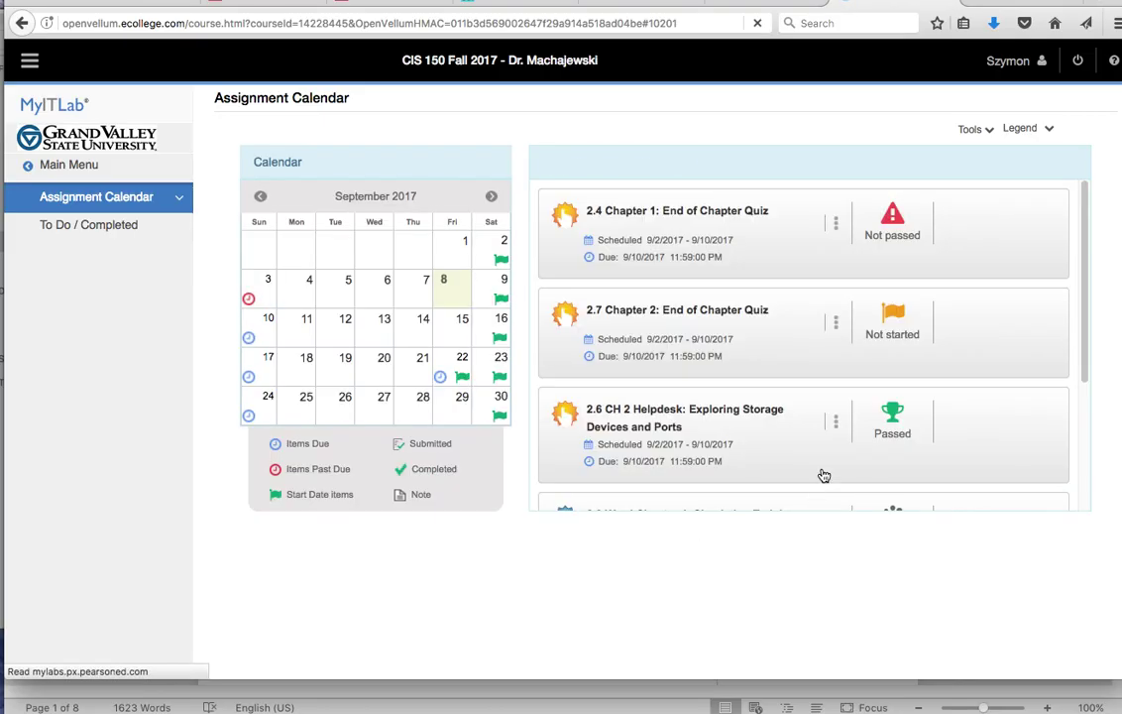
# Step: Open the Grader Project's newest submission and scroll its score card to step 14
pyautogui.scroll(-4, 840, 428)
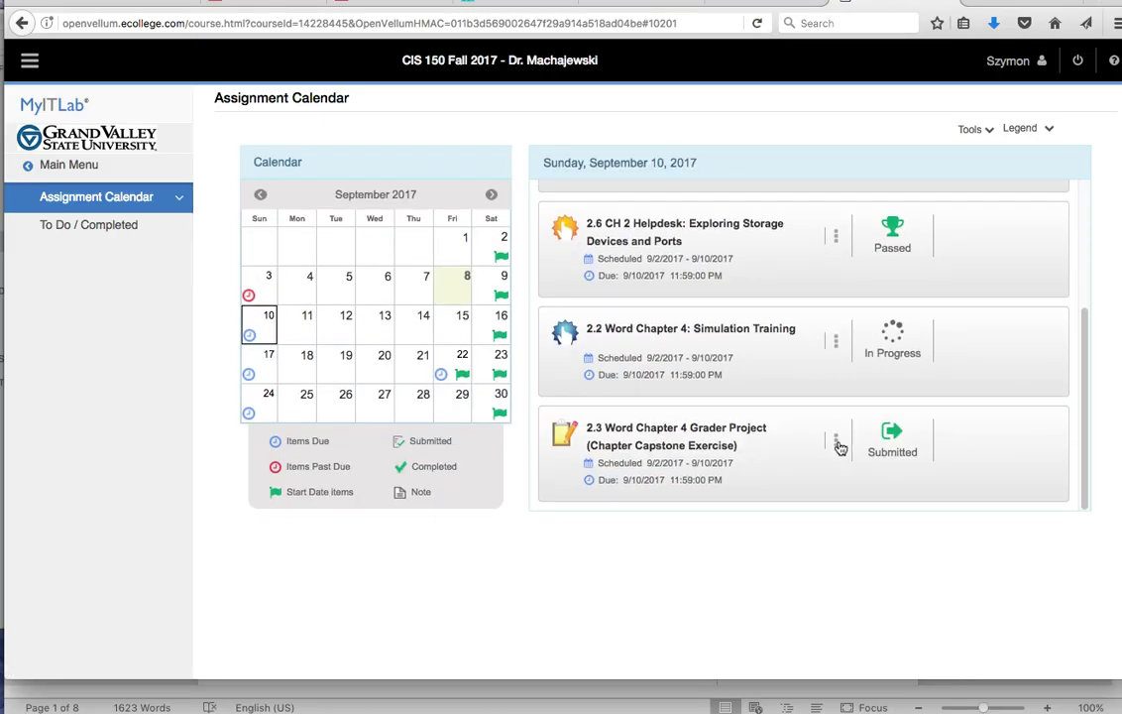
pyautogui.click(837, 441)
pyautogui.click(788, 480)
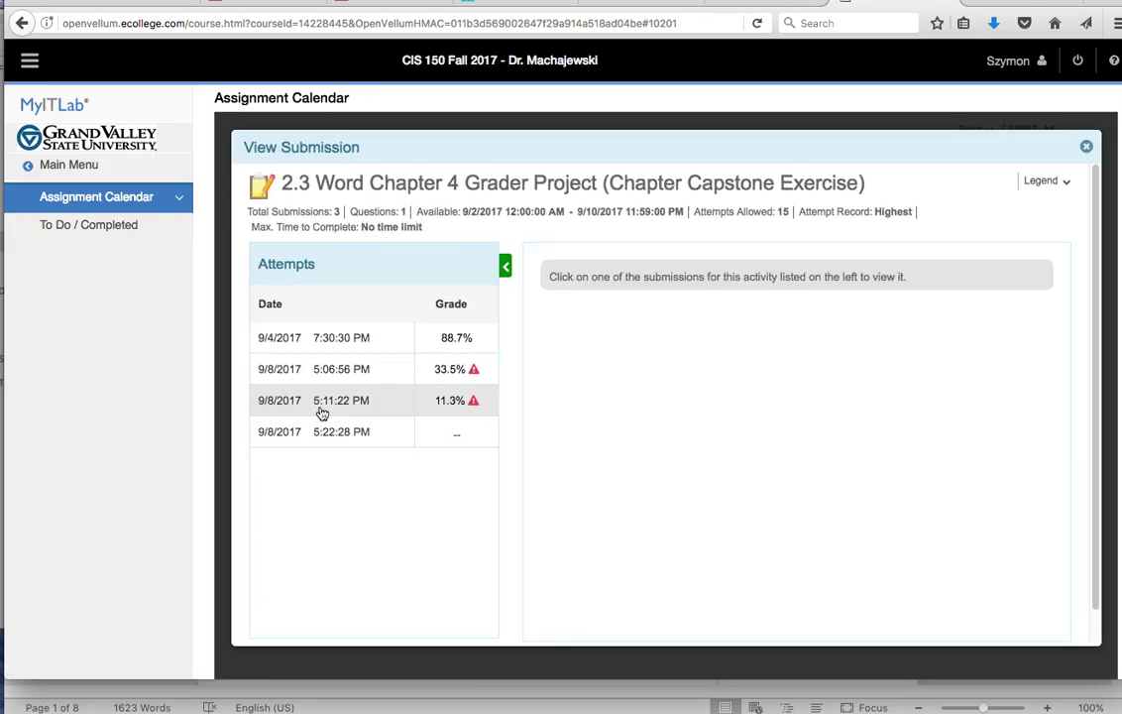
pyautogui.click(320, 437)
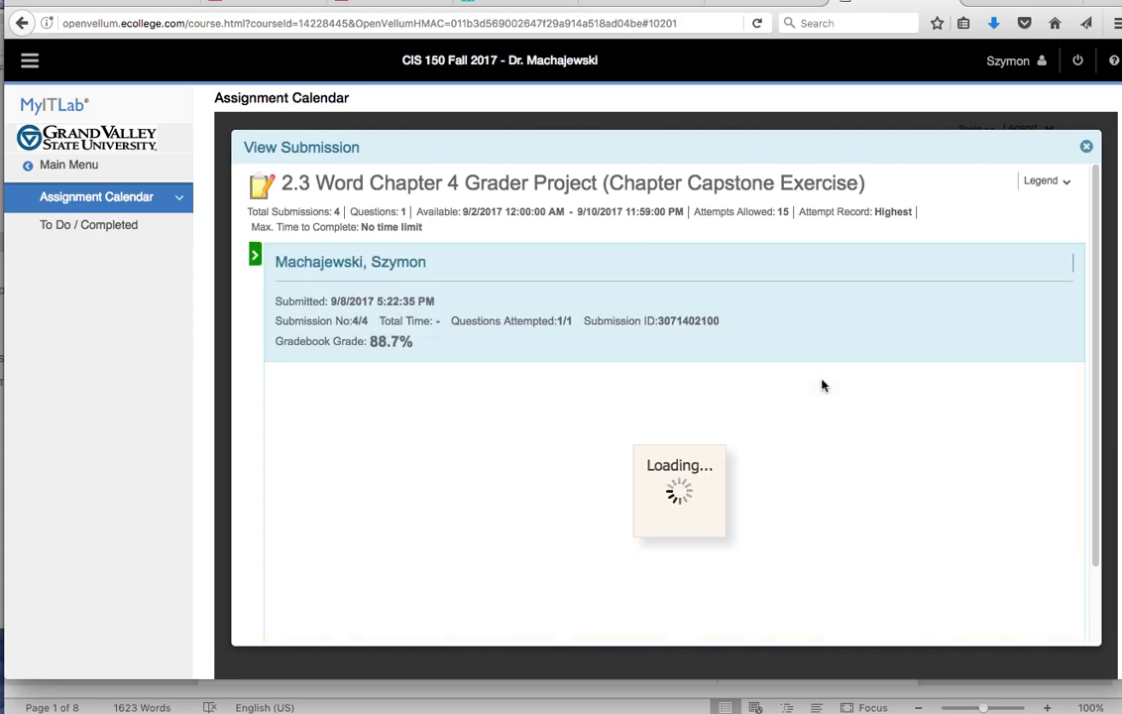
pyautogui.scroll(-2, 813, 356)
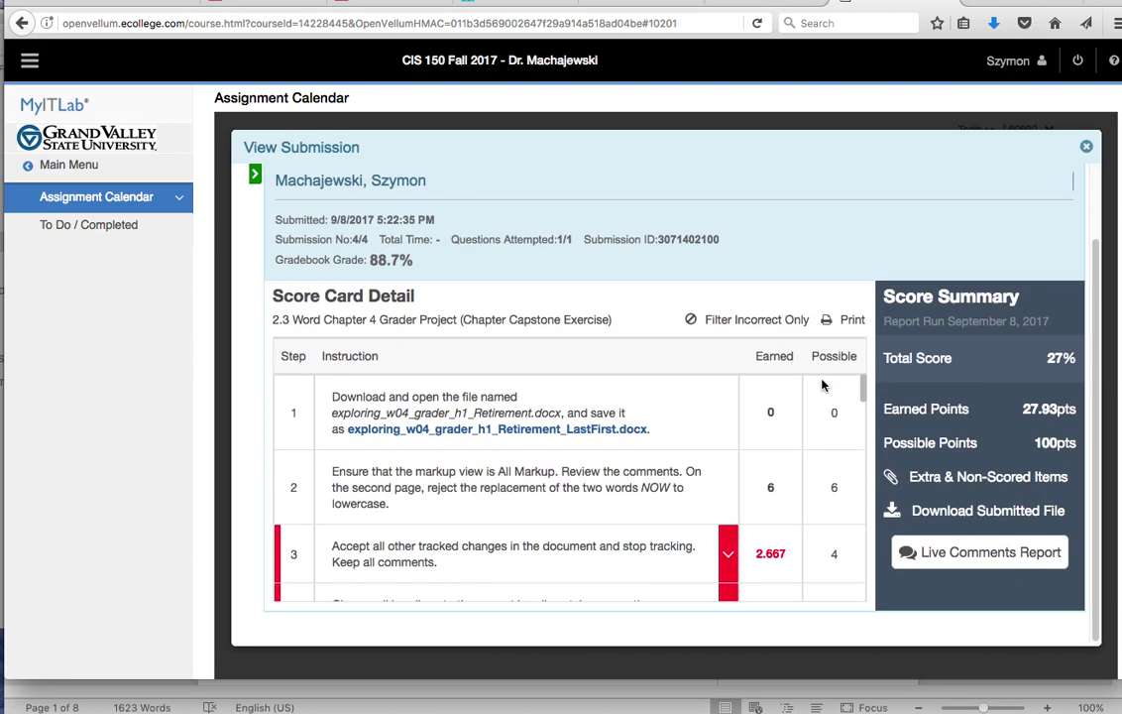
pyautogui.scroll(-15, 759, 449)
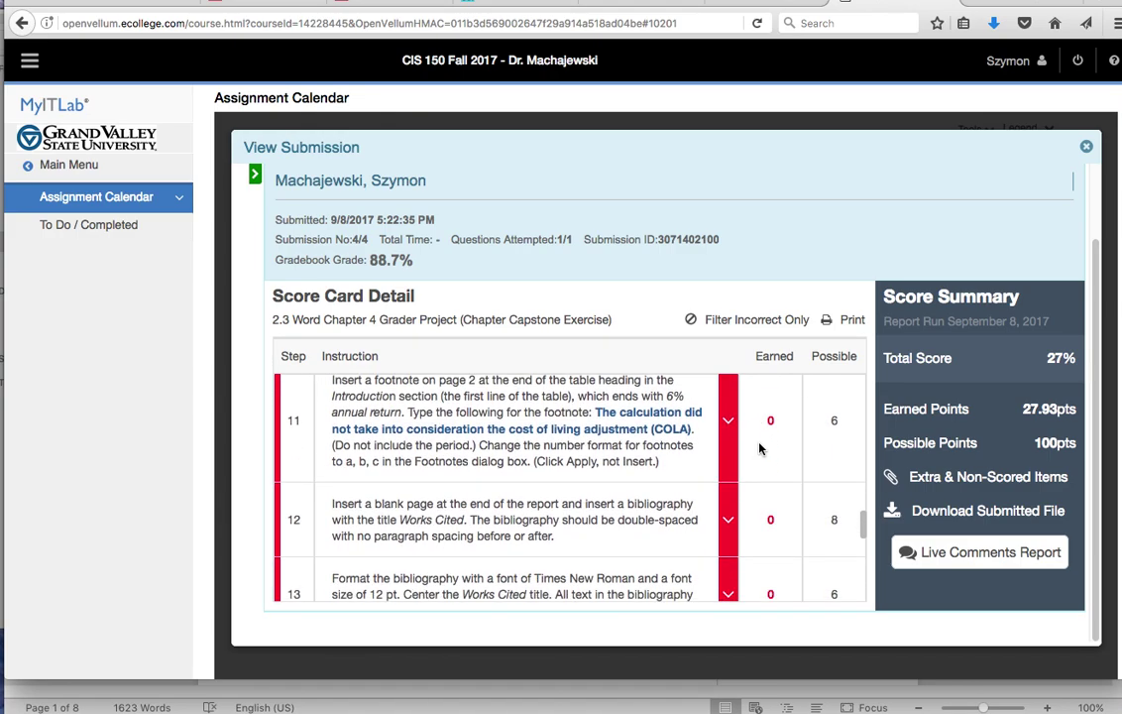
pyautogui.scroll(-3, 759, 449)
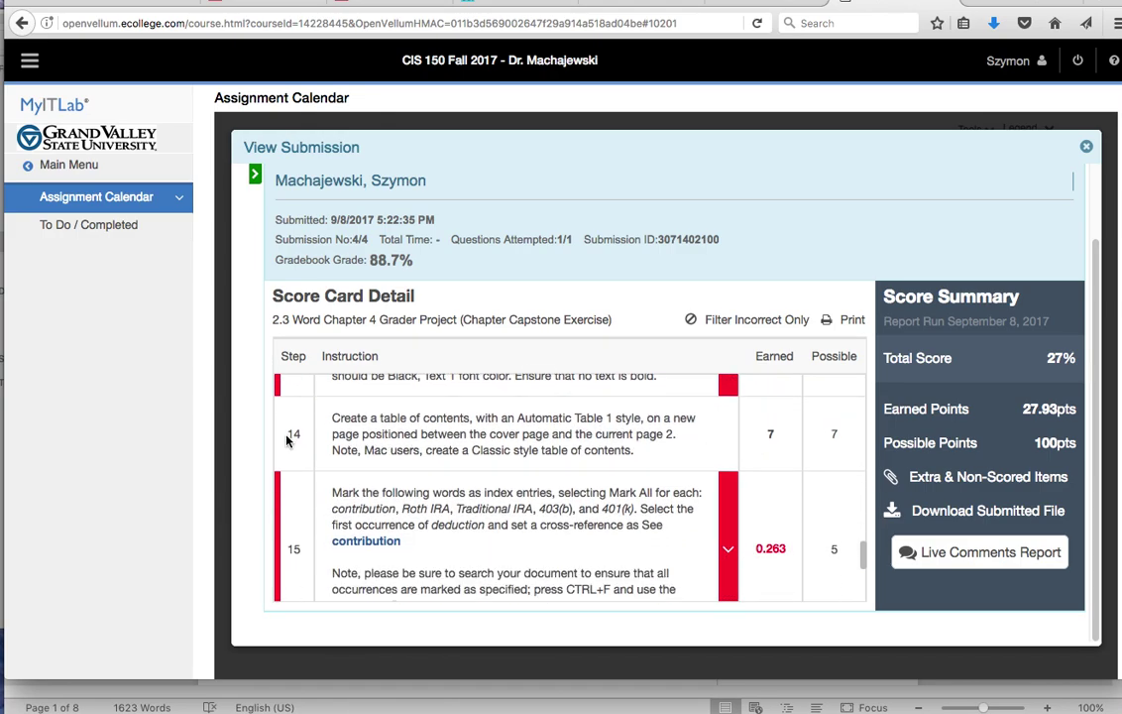